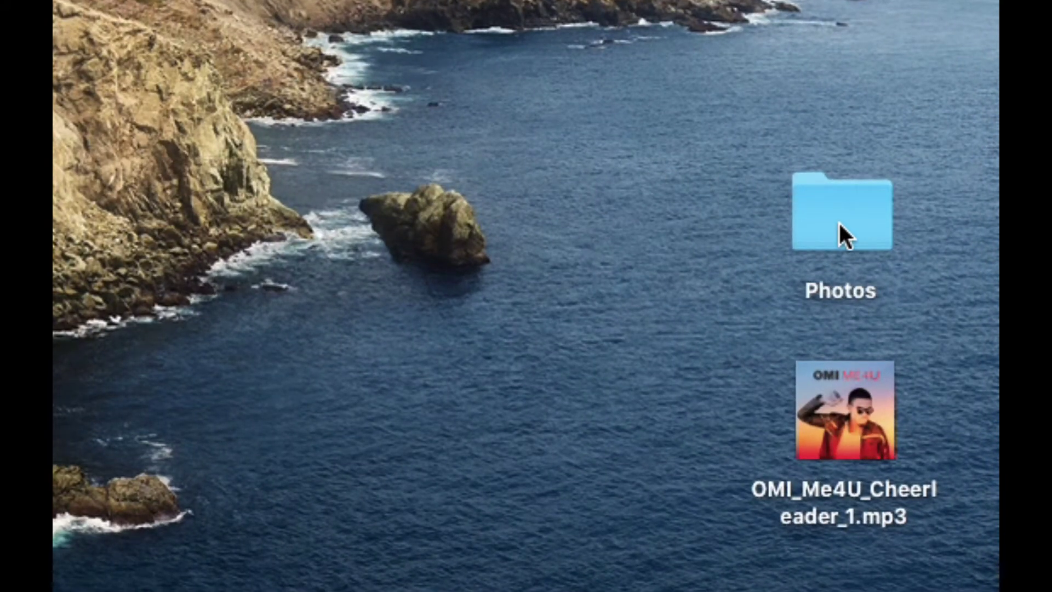
Drag iMovie from Finder's Applications folder onto the Dock and start it from there
mouse_move(875, 414)
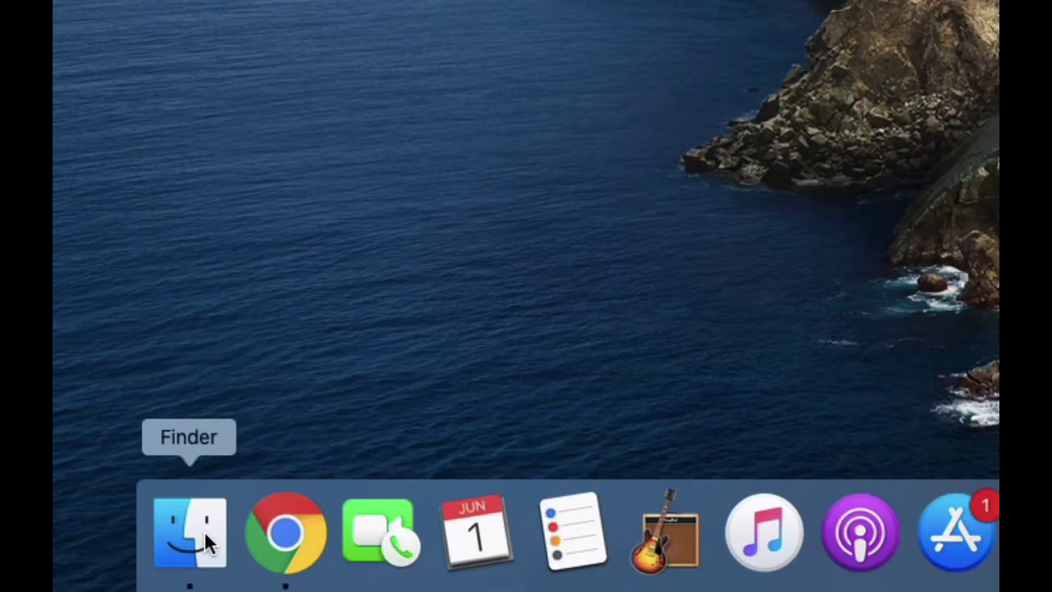
left_click(204, 530)
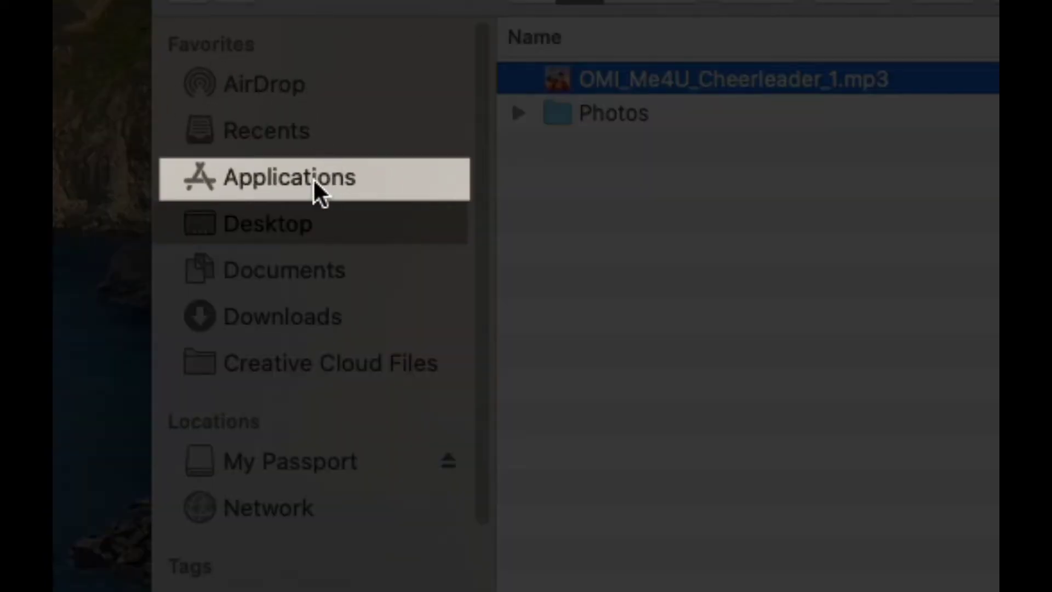
left_click(310, 178)
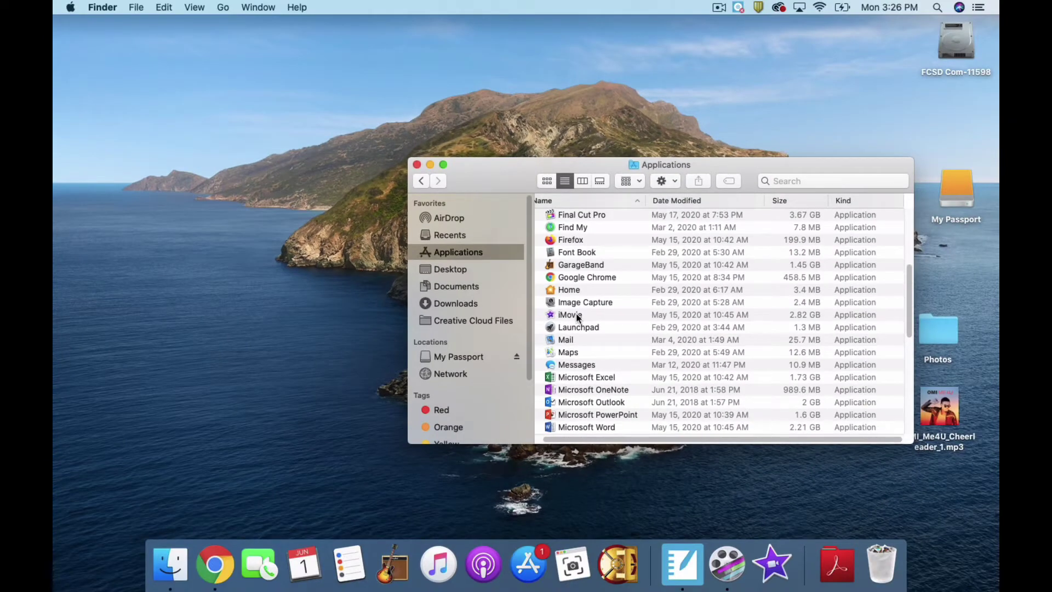
left_click_drag(577, 317, 508, 568)
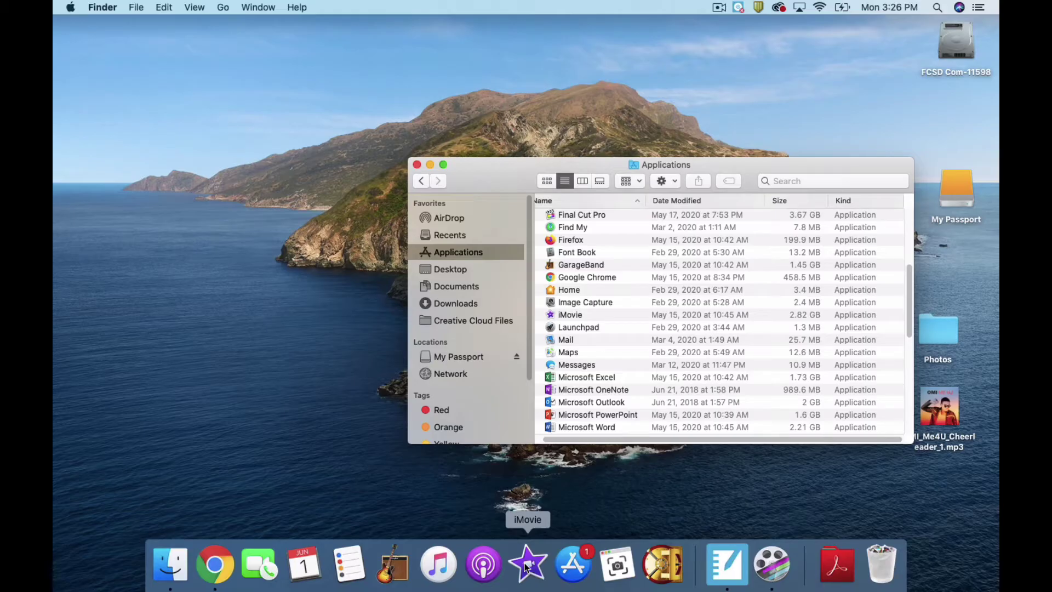
left_click(525, 565)
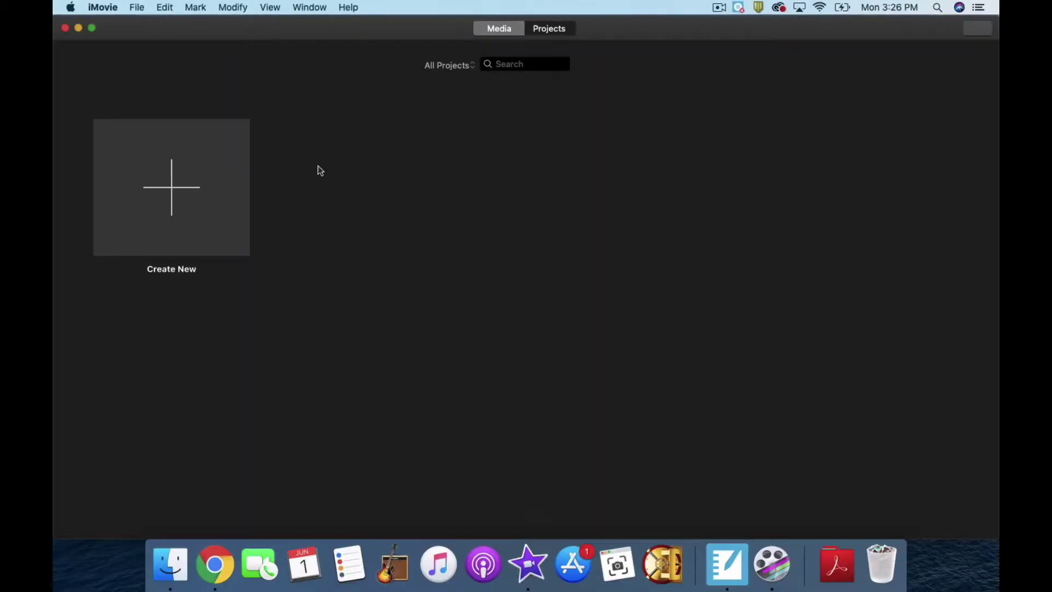
Create a new Movie project, not a trailer, and open the empty My Movie
left_click(180, 186)
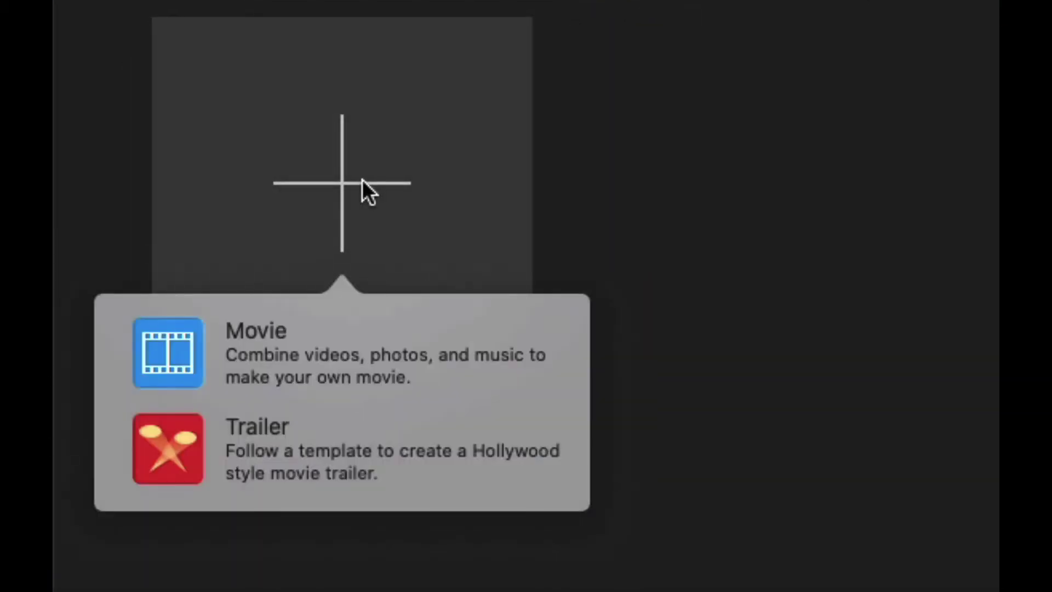
left_click(226, 344)
left_click(182, 352)
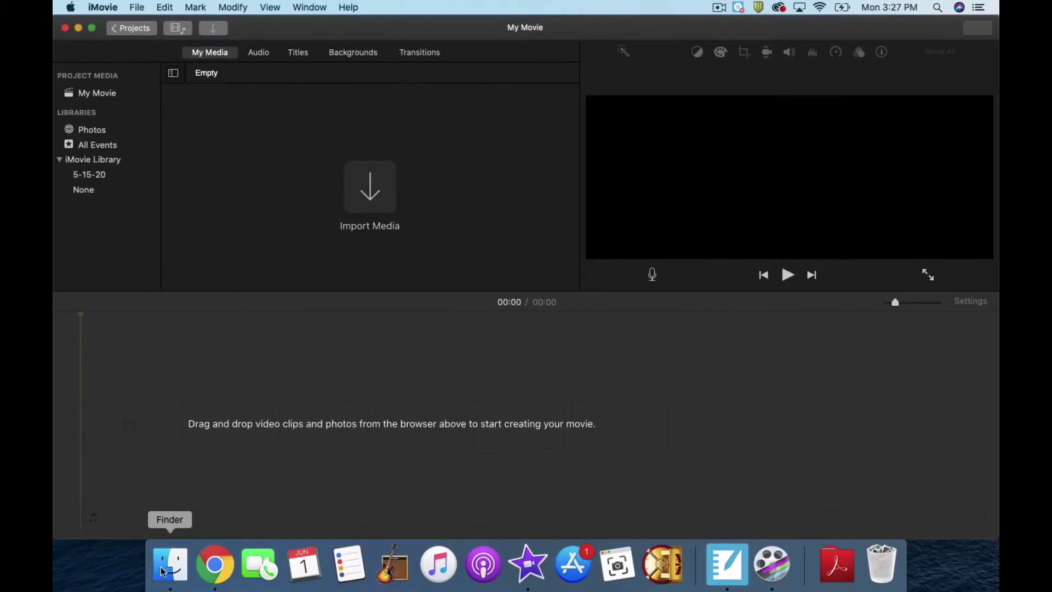
Drag DSC_0001.jpg and the remaining Desktop Photos files into the timeline, then close Finder
left_click(162, 570)
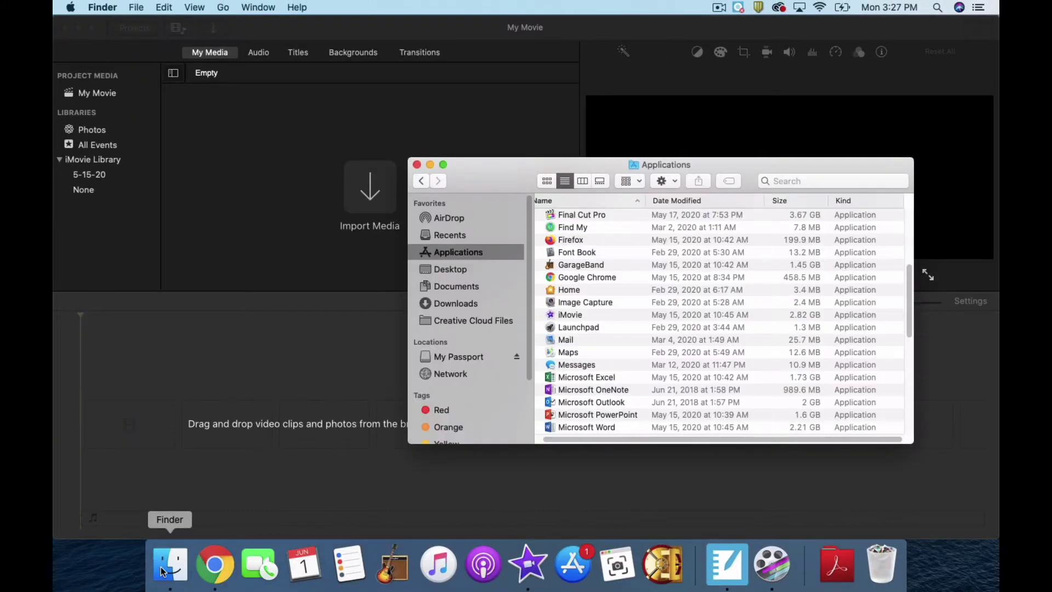
left_click(466, 269)
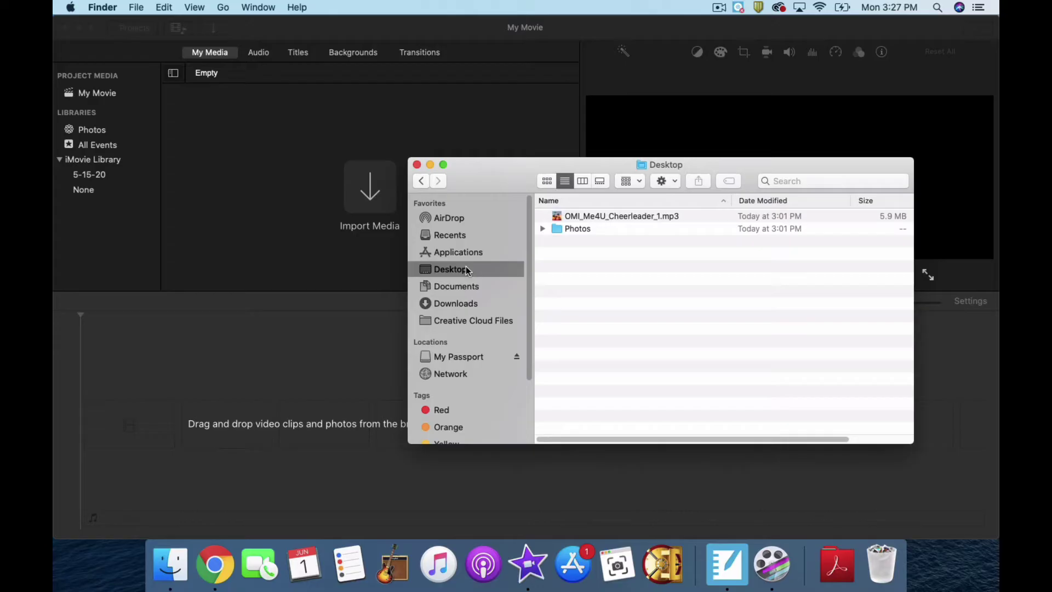
double_click(571, 229)
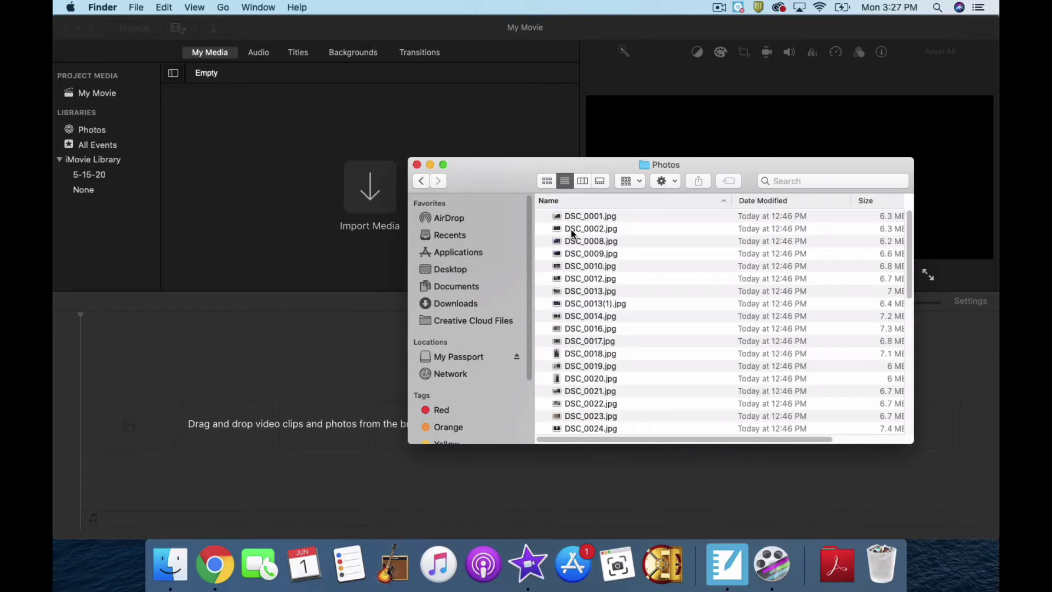
left_click_drag(584, 215, 177, 425)
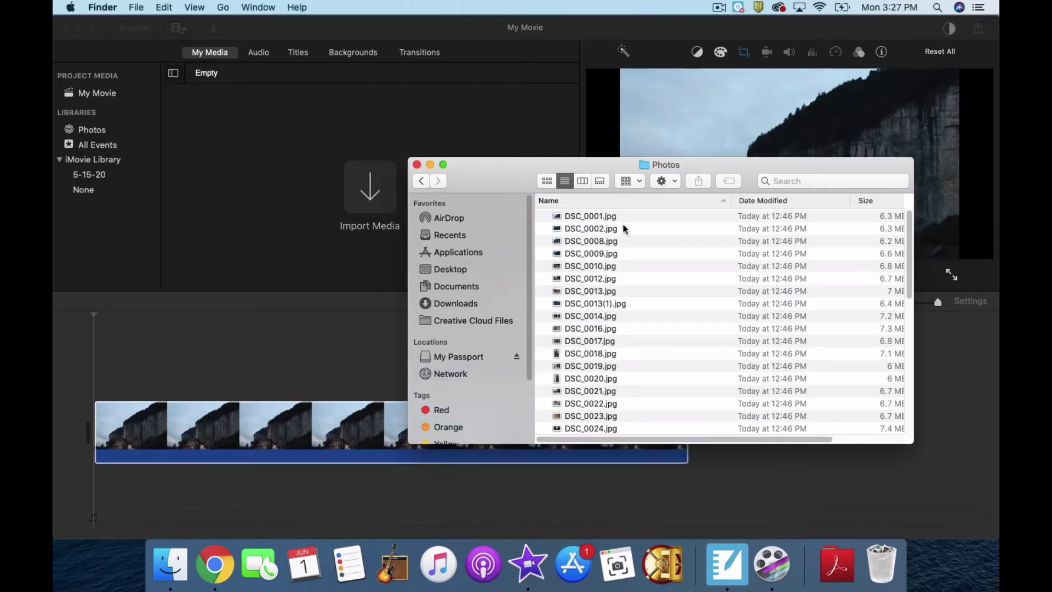
left_click_drag(650, 227, 571, 508)
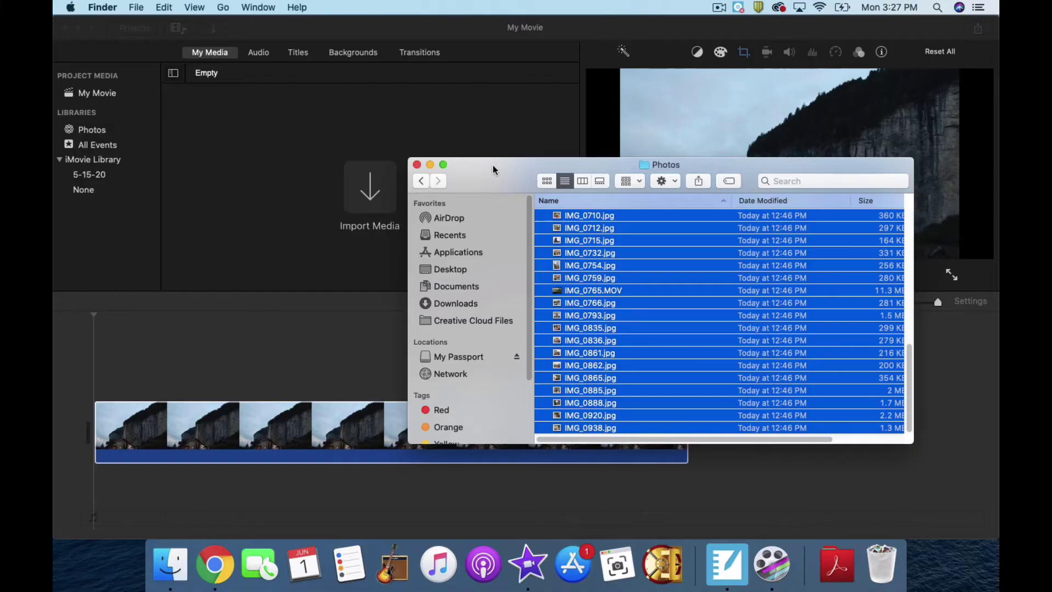
left_click_drag(492, 166, 287, 145)
left_click_drag(581, 387, 748, 435)
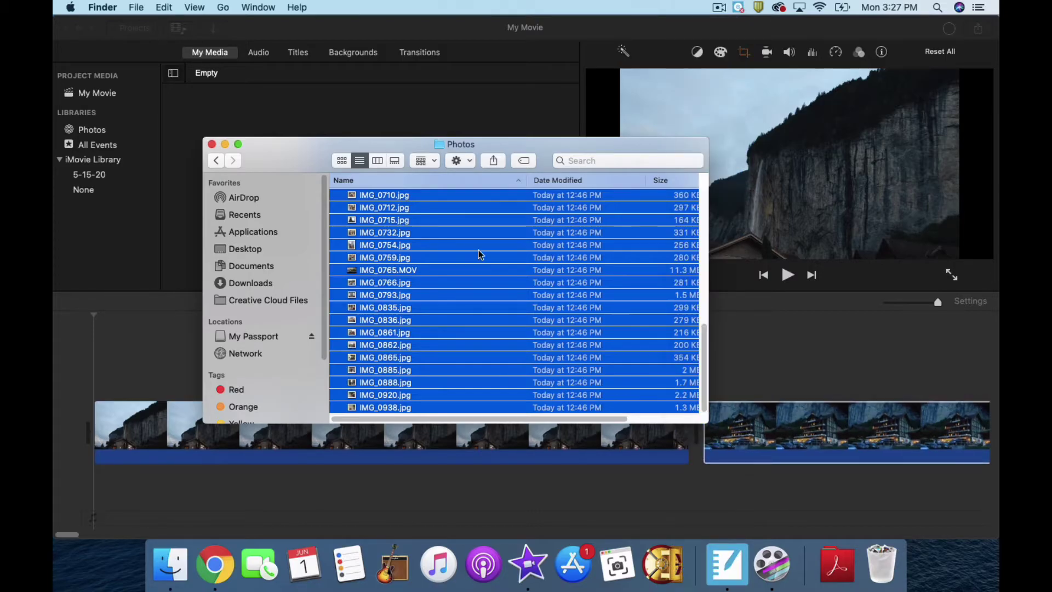
left_click(212, 144)
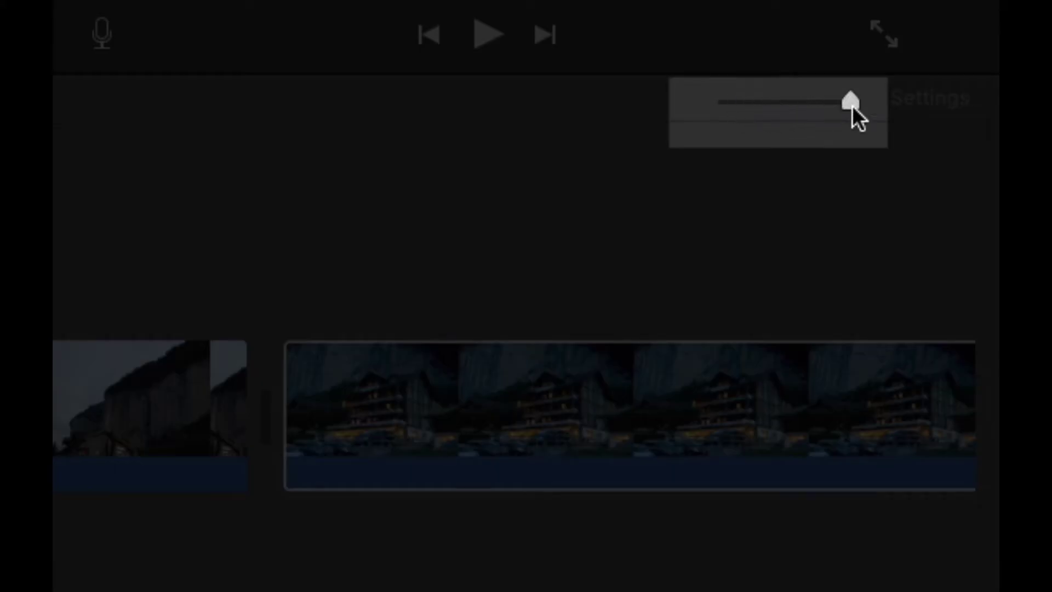
Zoom the timeline out and play part of the movie to preview it
left_click_drag(850, 105, 768, 104)
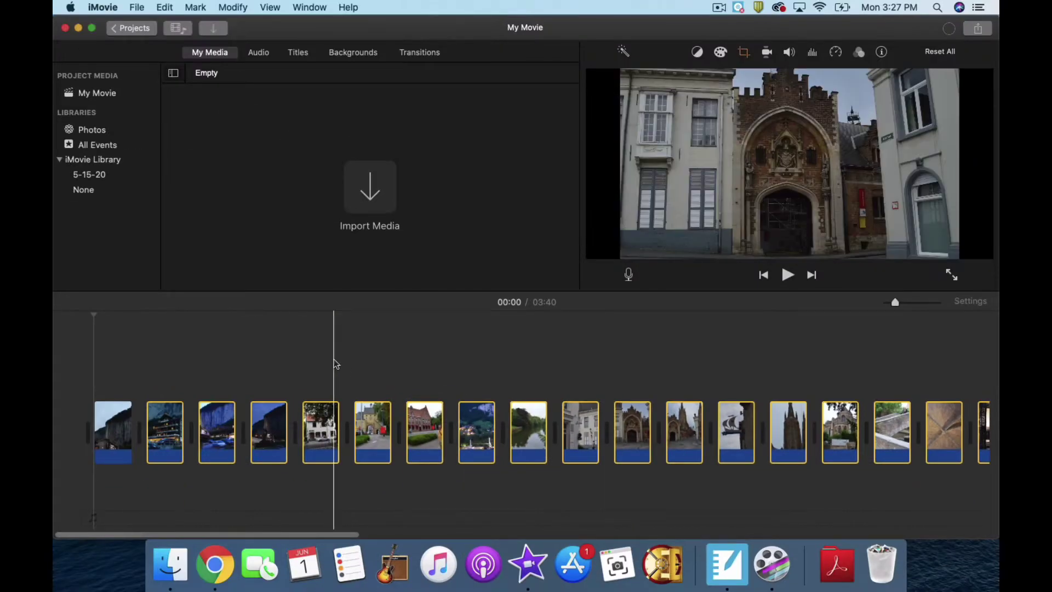
left_click(272, 357)
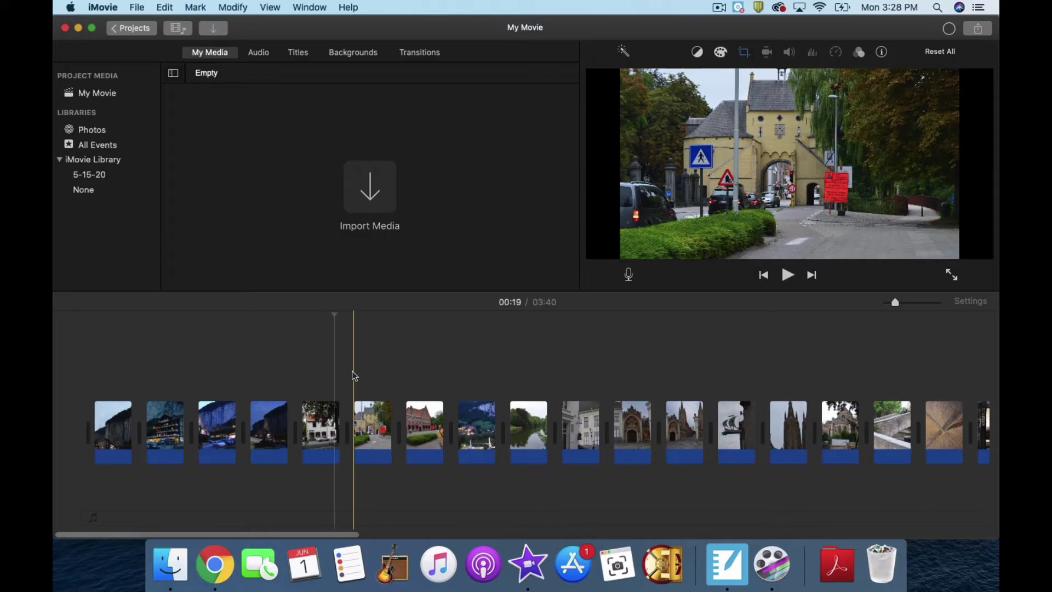
key("space")
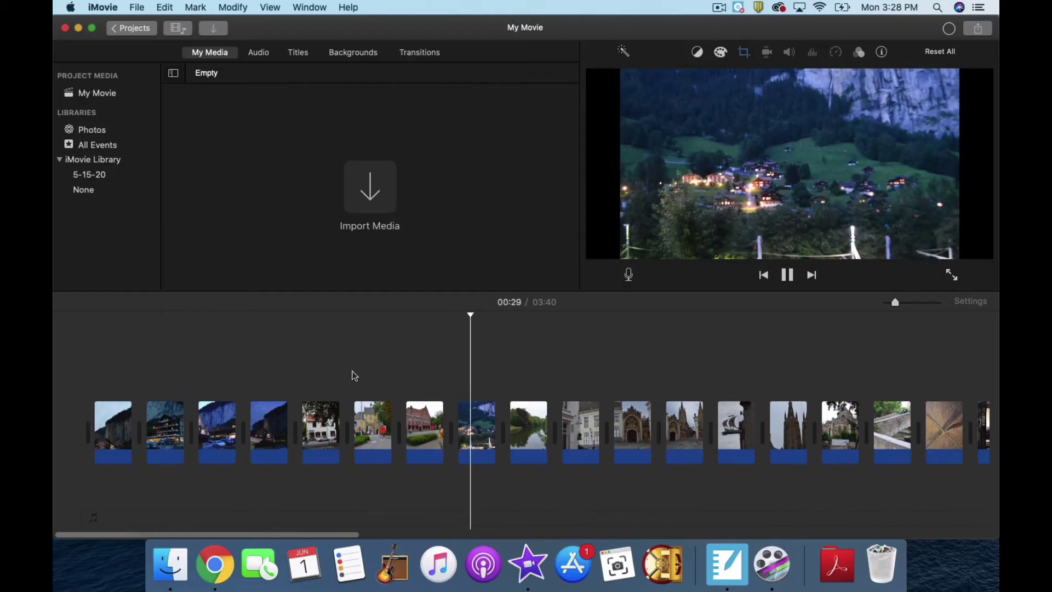
key("space")
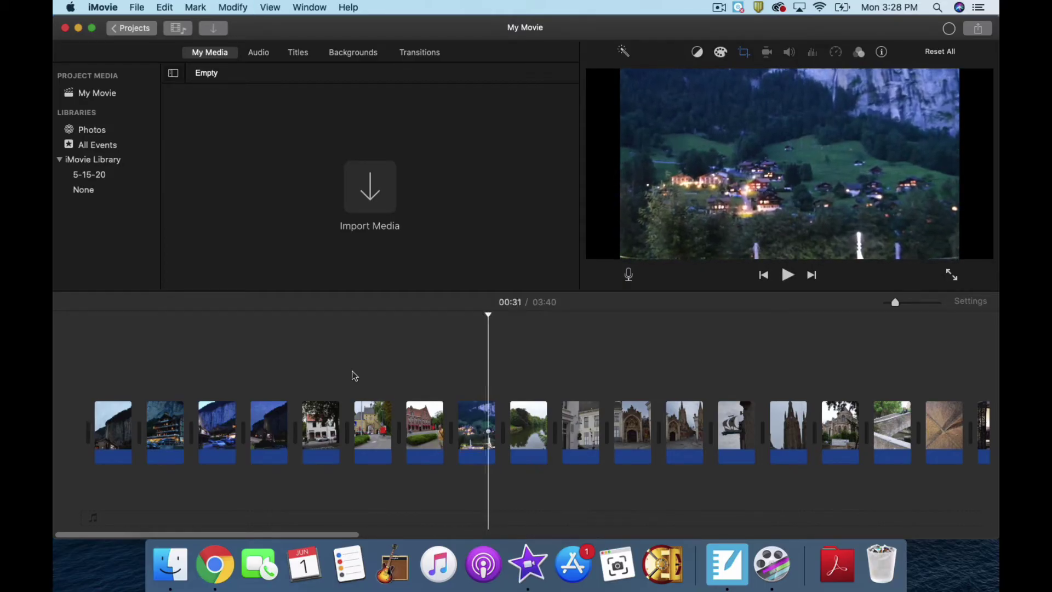
Lengthen the night village clip from 3.5 to about 6 seconds, making the movie 03:42
left_click(481, 425)
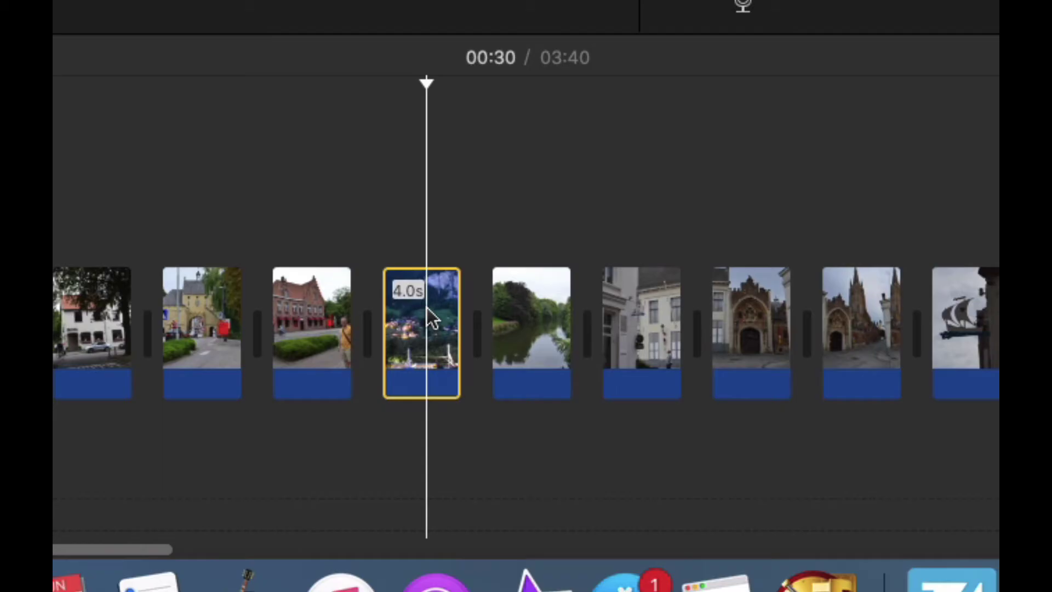
left_click_drag(462, 329, 514, 328)
left_click_drag(572, 328, 468, 338)
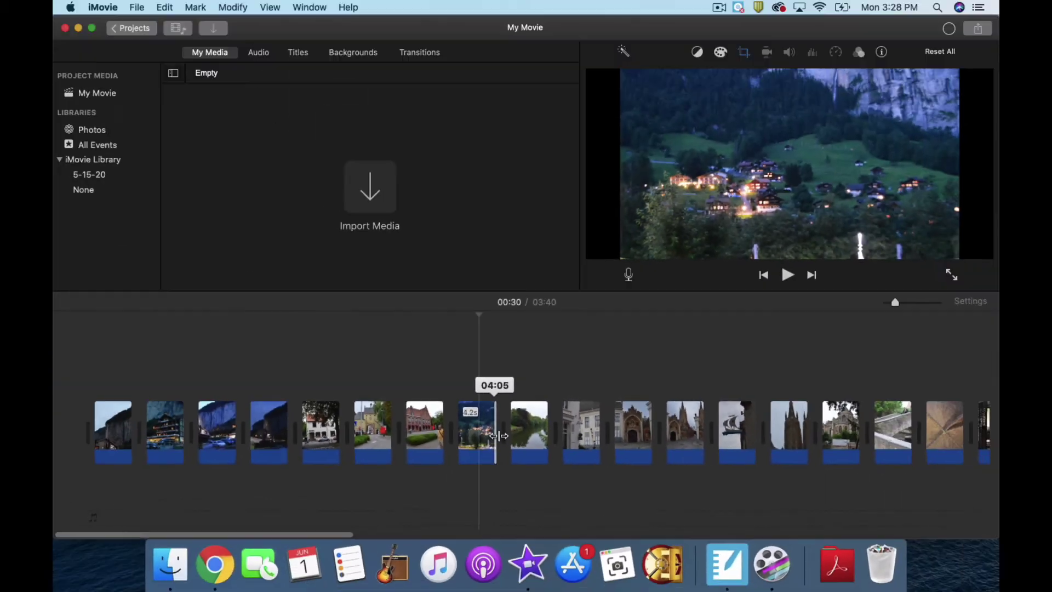
left_click_drag(497, 435, 502, 435)
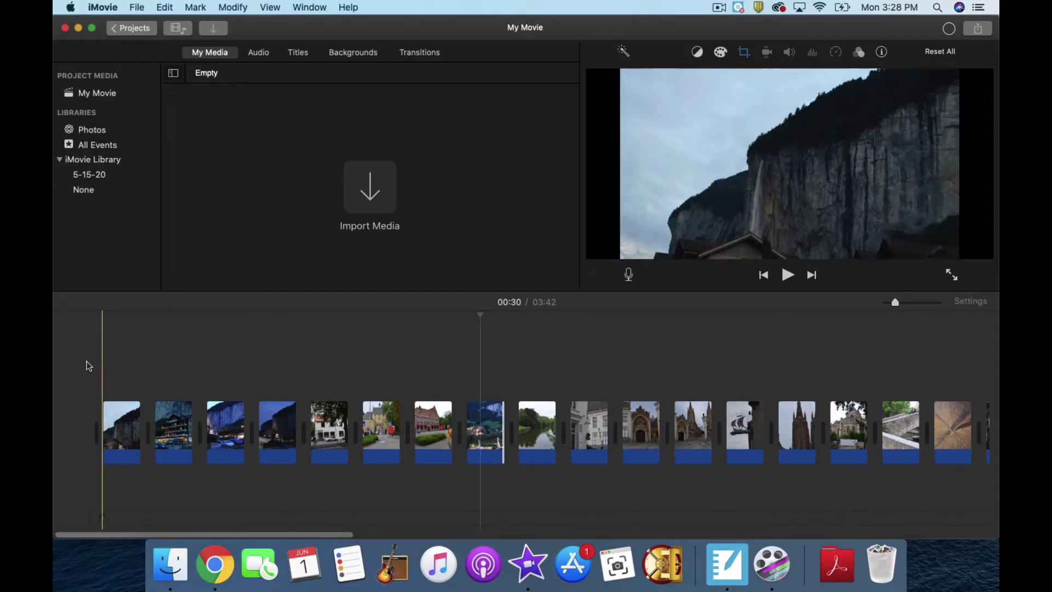
left_click(116, 424)
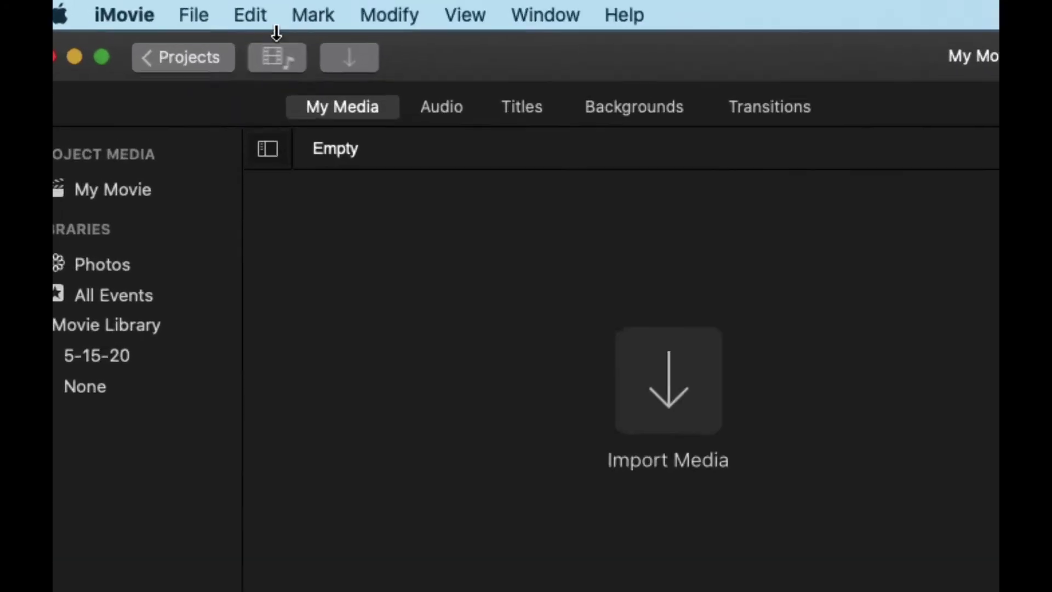
left_click(175, 9)
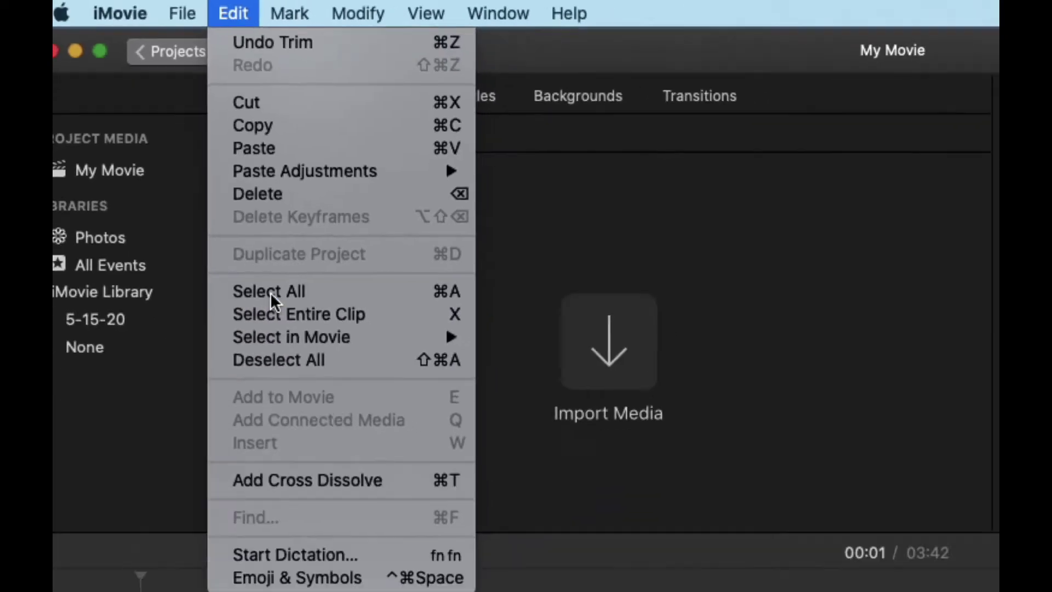
Select all clips, set their duration to 8 seconds, then undo the duration change
left_click(346, 410)
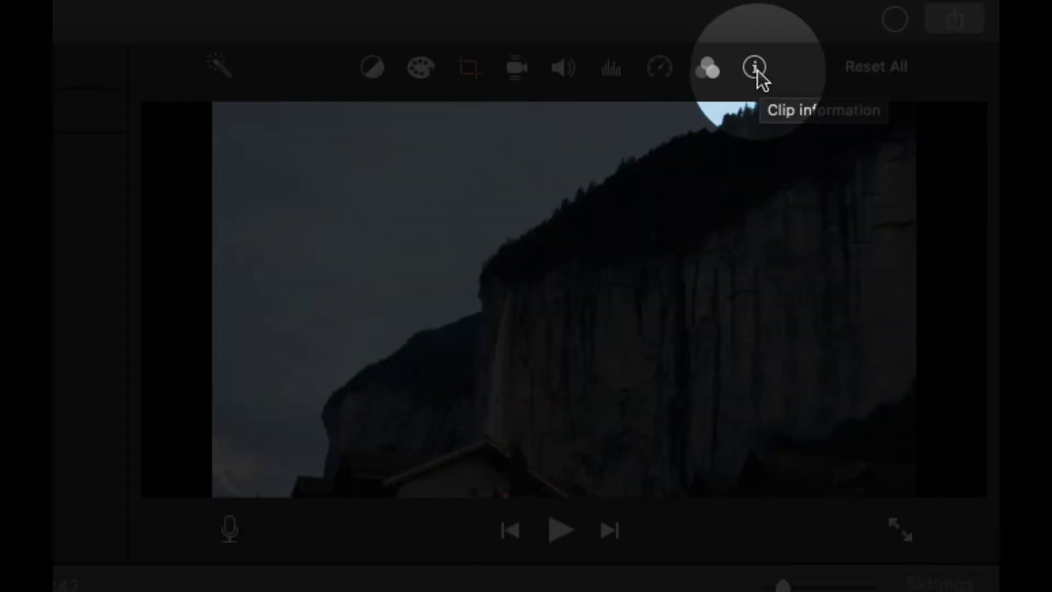
left_click(756, 70)
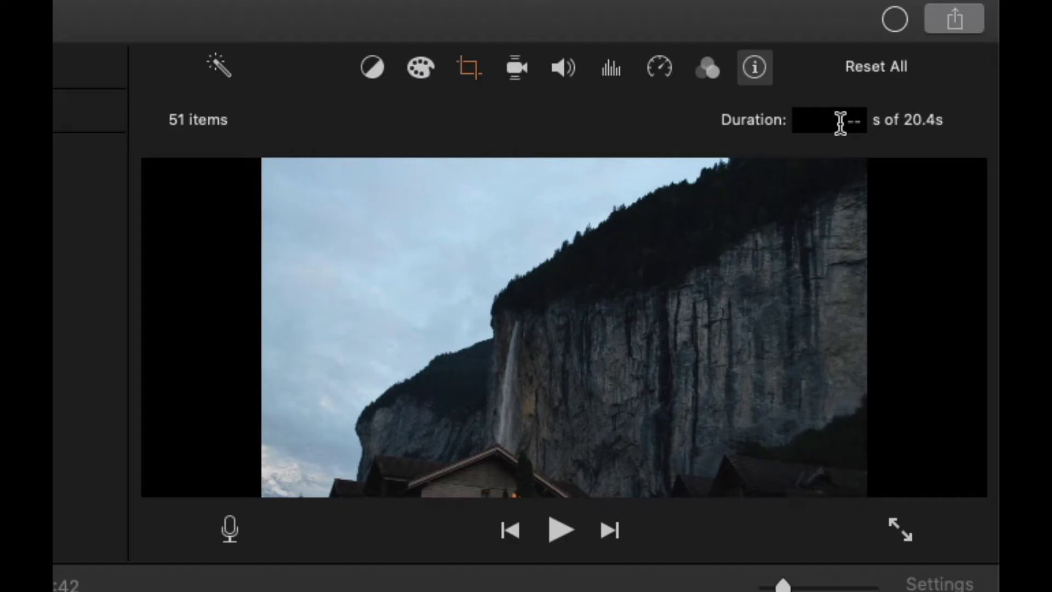
left_click(841, 121)
key("BackSpace")
type("8")
key("BackSpace")
type("8")
key("Return")
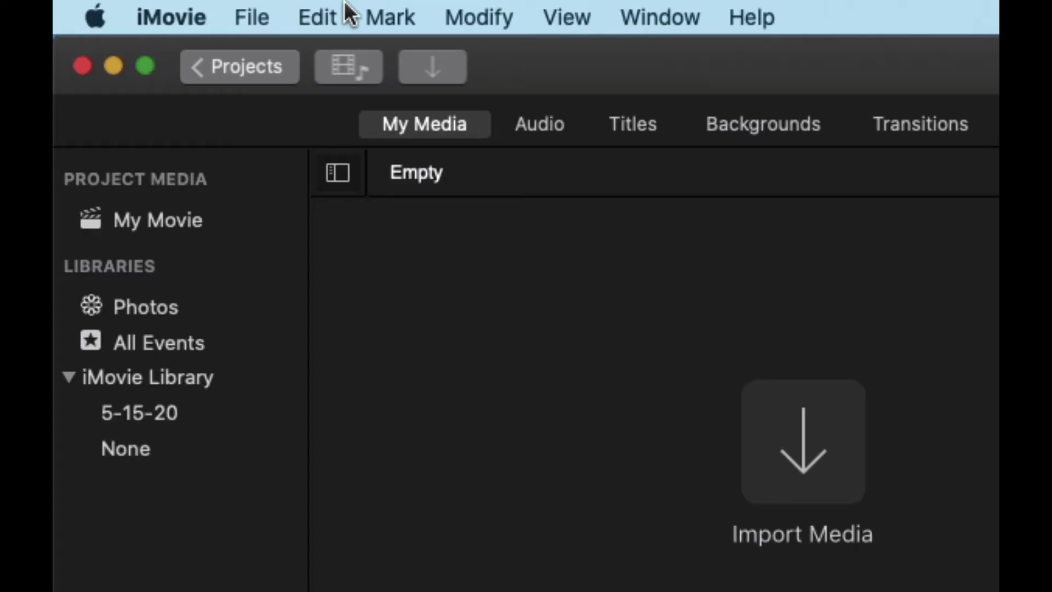
left_click(340, 8)
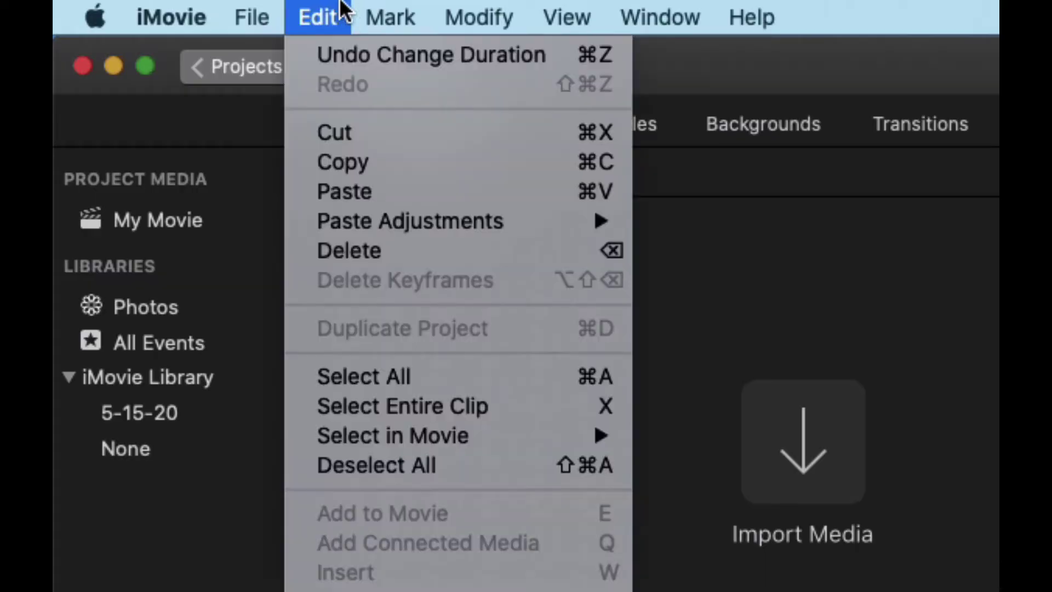
left_click(341, 41)
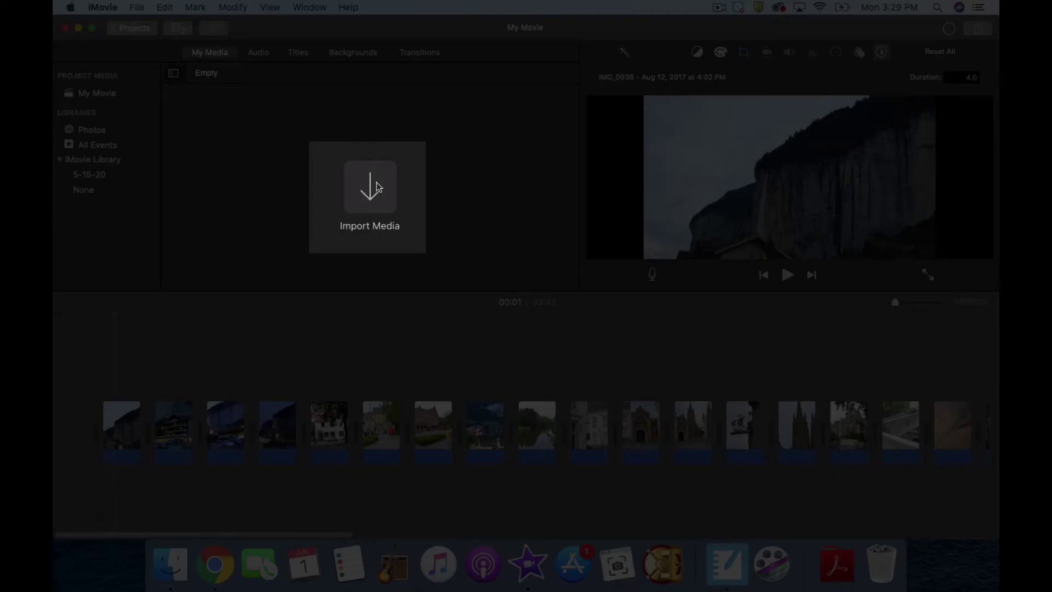
Import OMI_Me4U_Cheerleader_1.mp3 from the Desktop into the project media
left_click(377, 182)
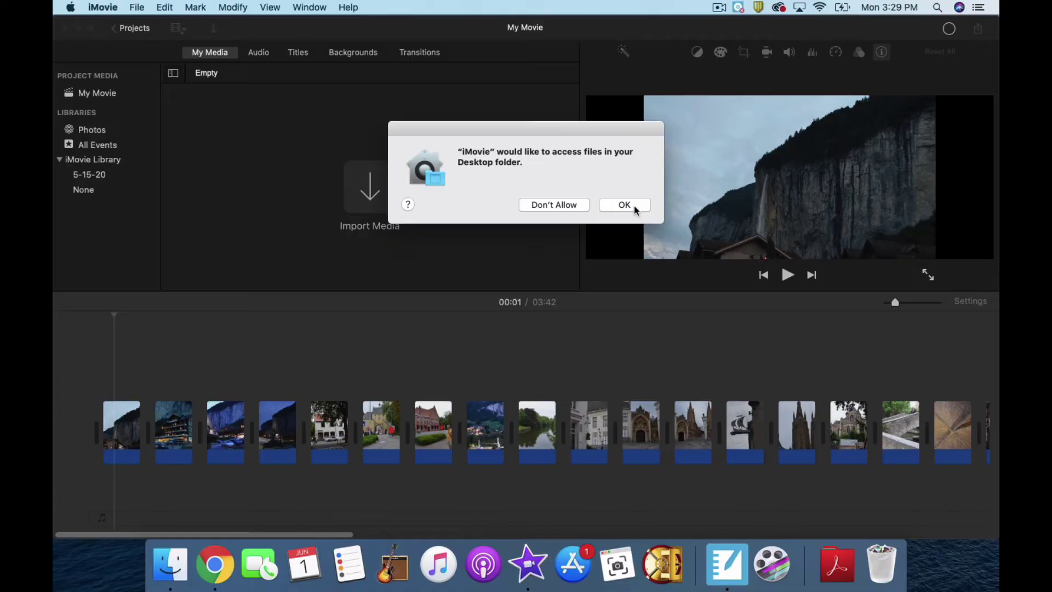
left_click(625, 205)
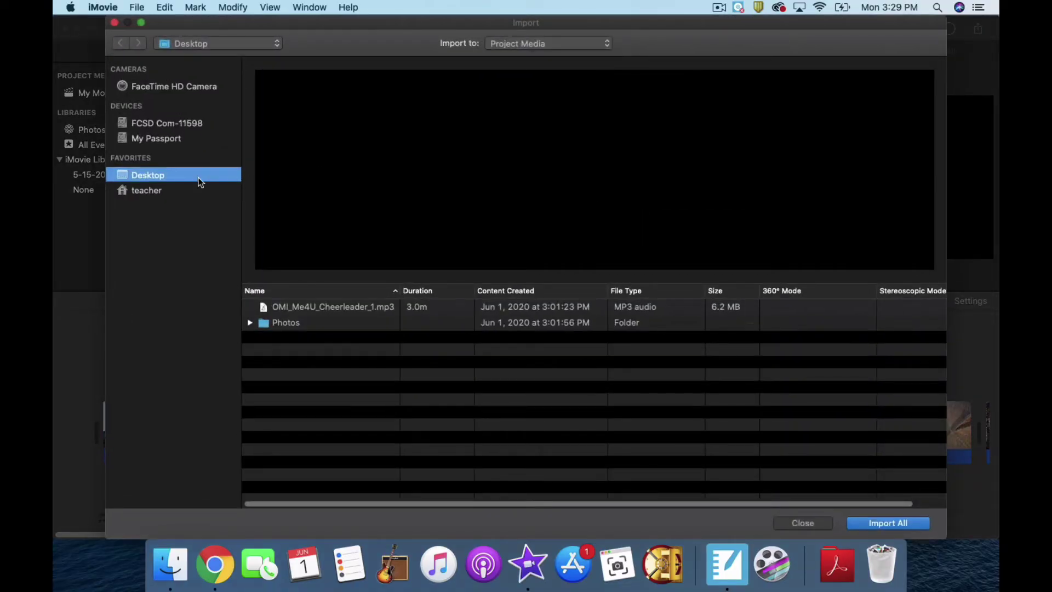
left_click(345, 308)
left_click(867, 527)
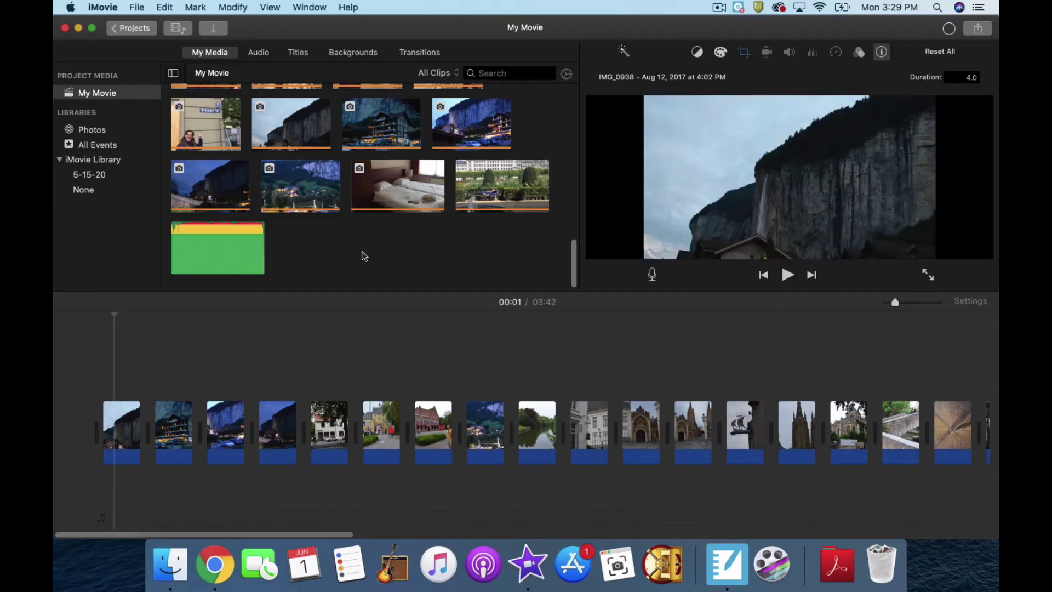
Drag the Cheerleader mp3 from the Desktop onto the timeline beneath the photo clips
left_click(170, 564)
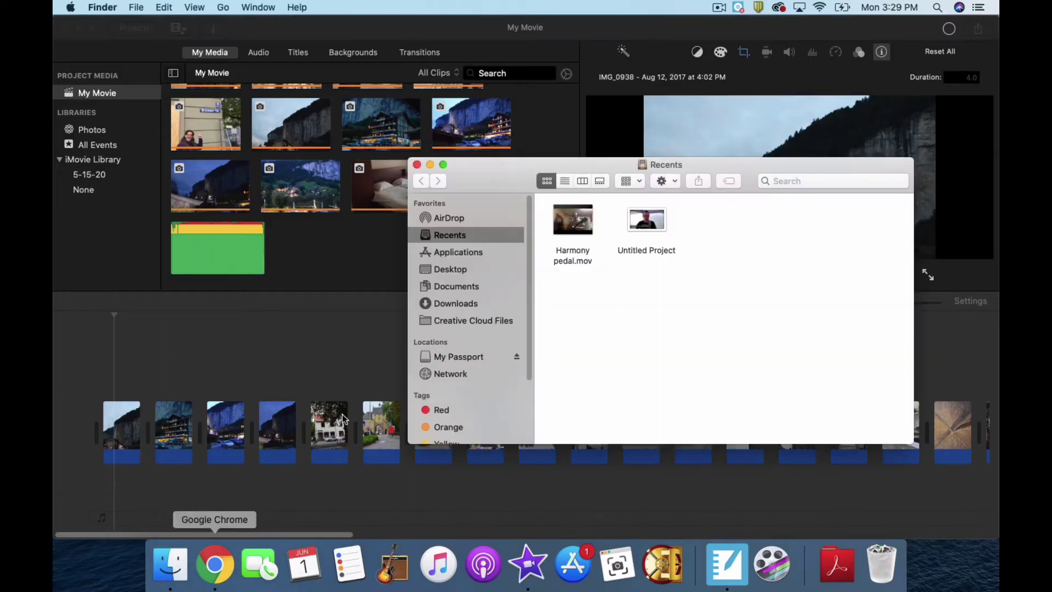
left_click(465, 268)
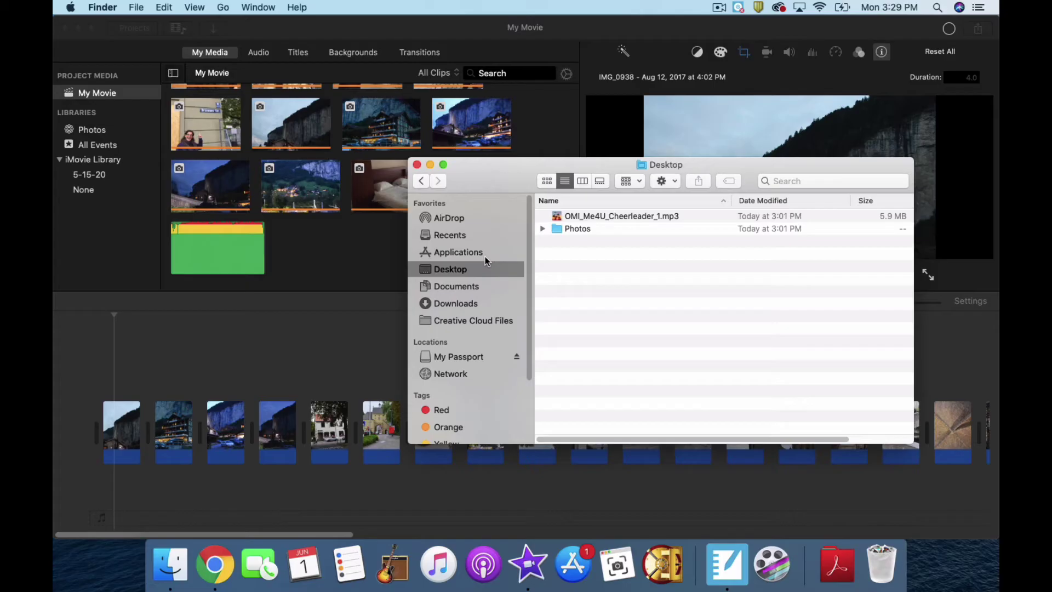
left_click_drag(561, 218, 109, 494)
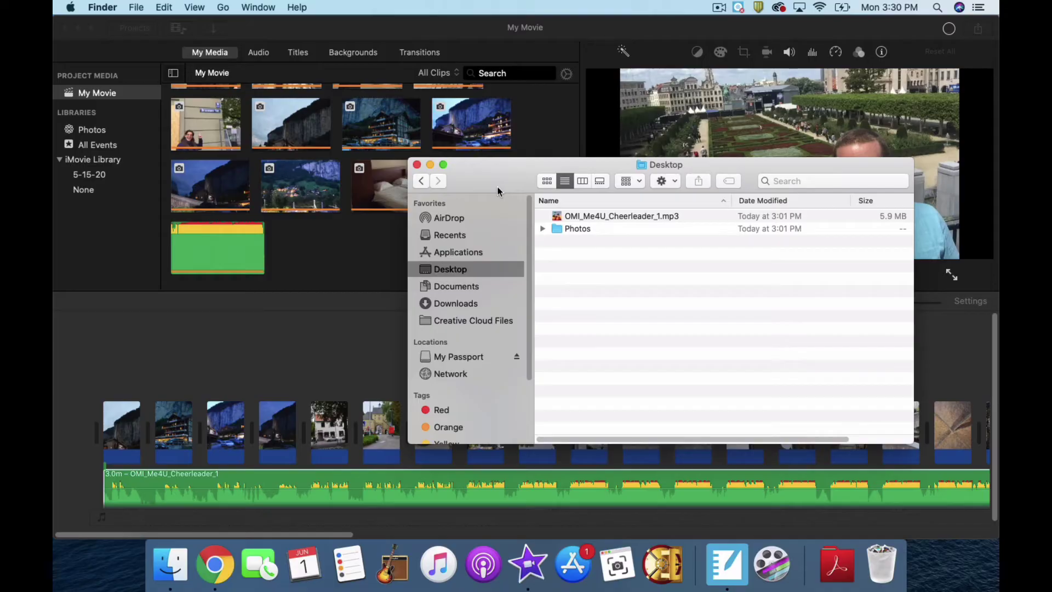
left_click(417, 165)
left_click(439, 480)
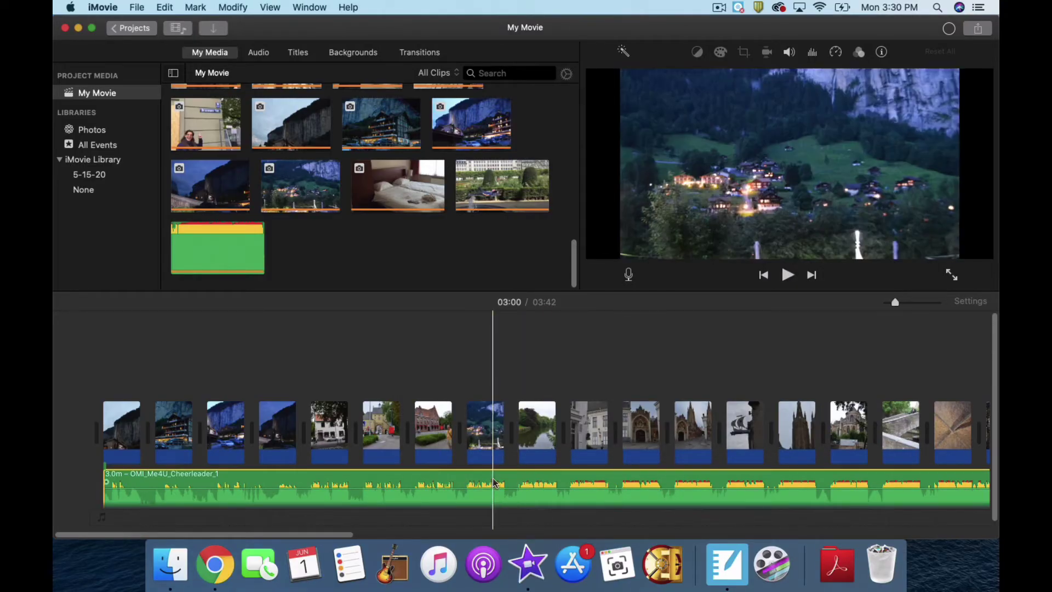
Give the Cheerleader clip an eight-second fade-in and 45% volume, then delete it
left_click_drag(497, 483, 473, 478)
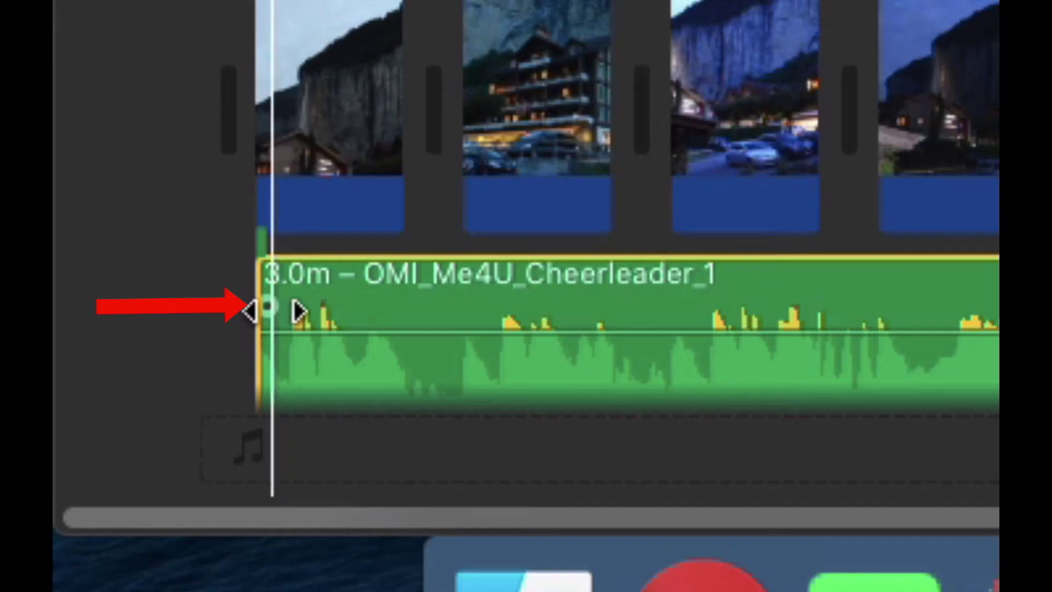
left_click_drag(271, 310, 650, 296)
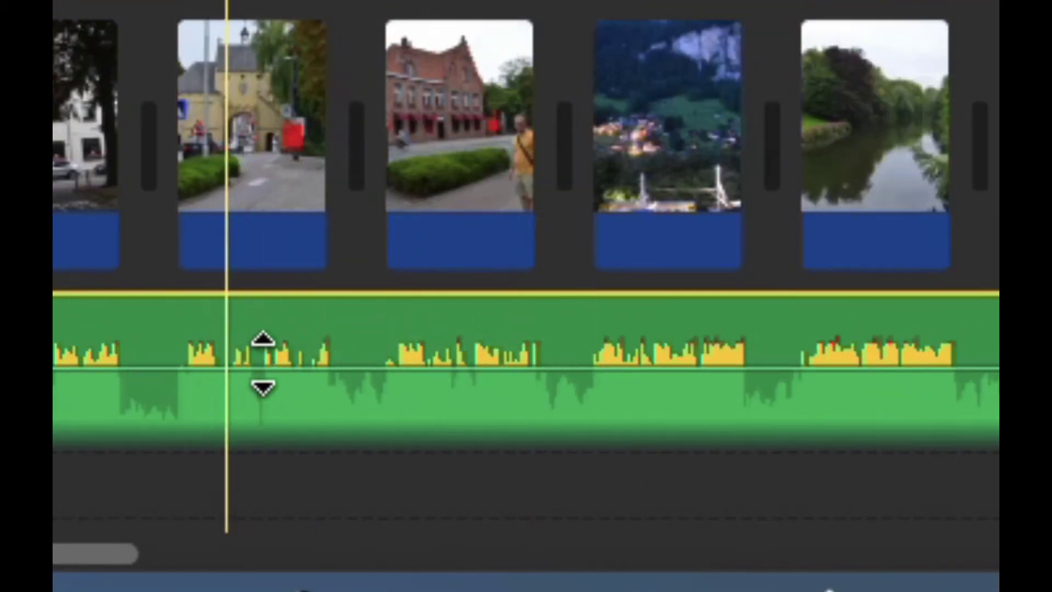
left_click(471, 368)
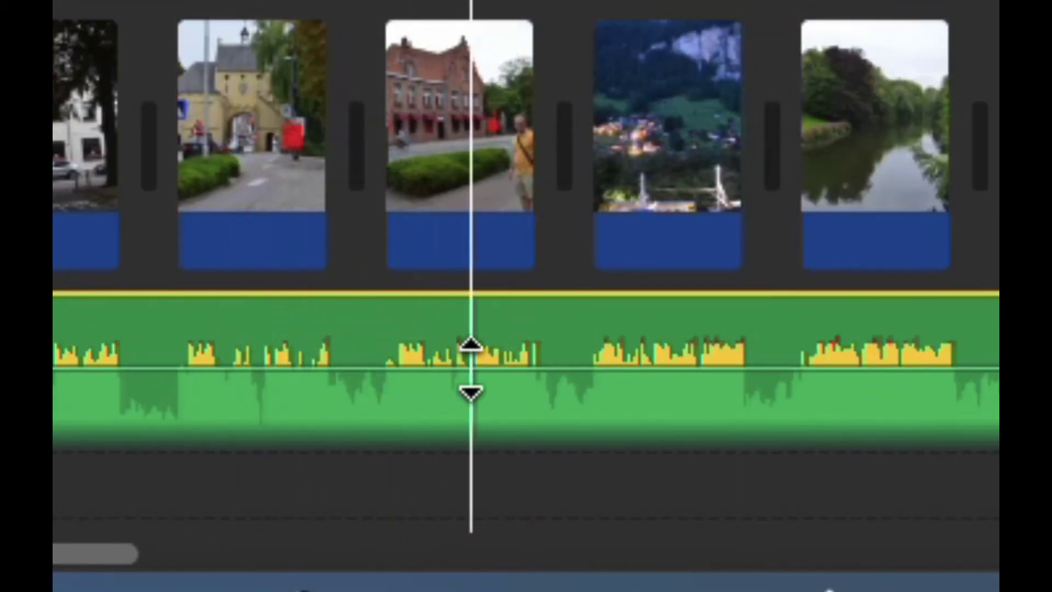
left_click(461, 361)
left_click_drag(461, 361, 489, 365)
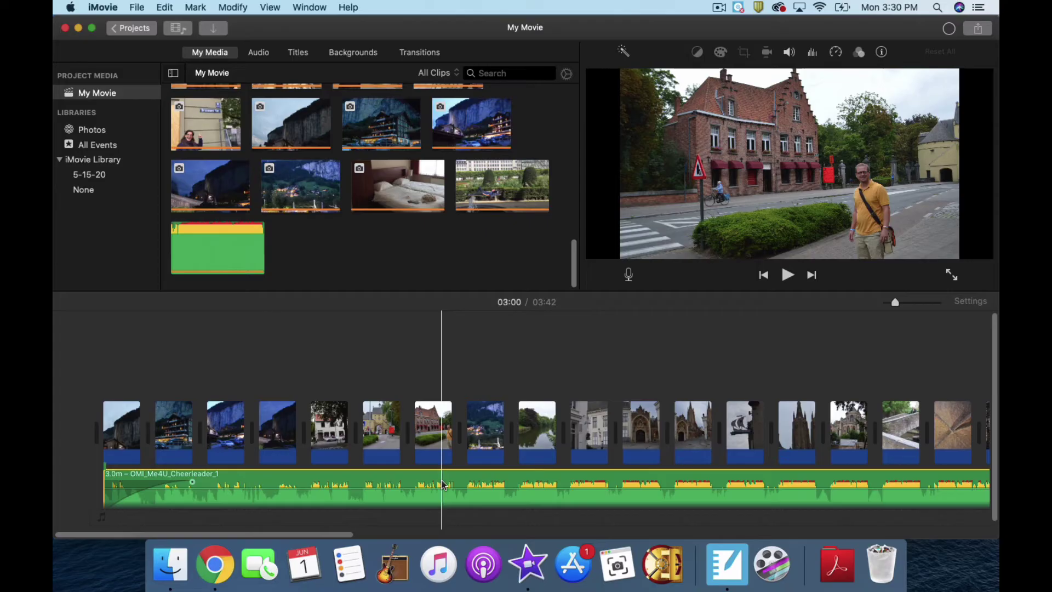
key("Delete")
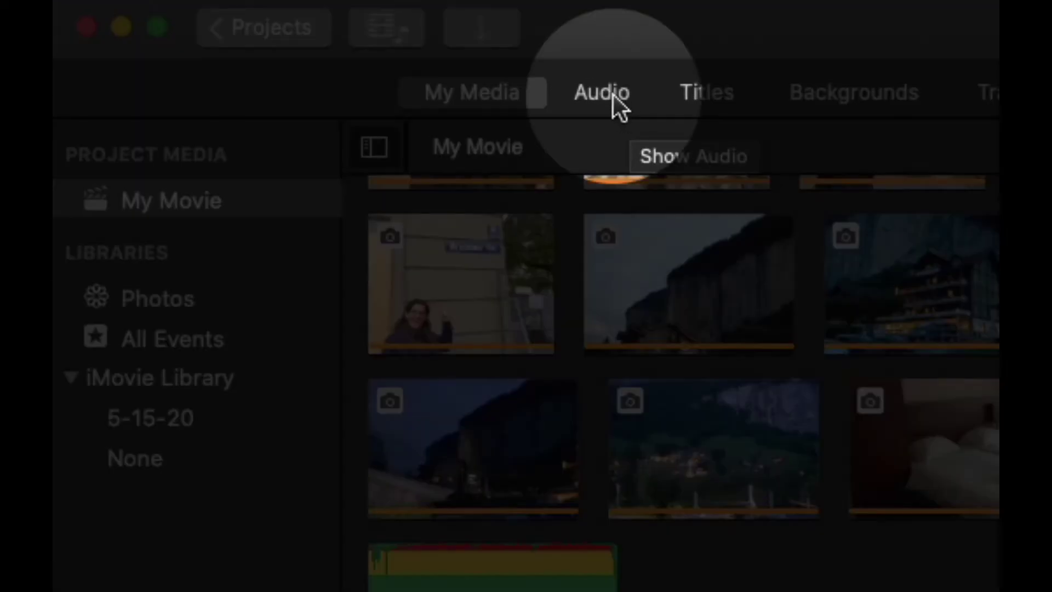
Search the Sound Effects library for 'jingles'
left_click(614, 94)
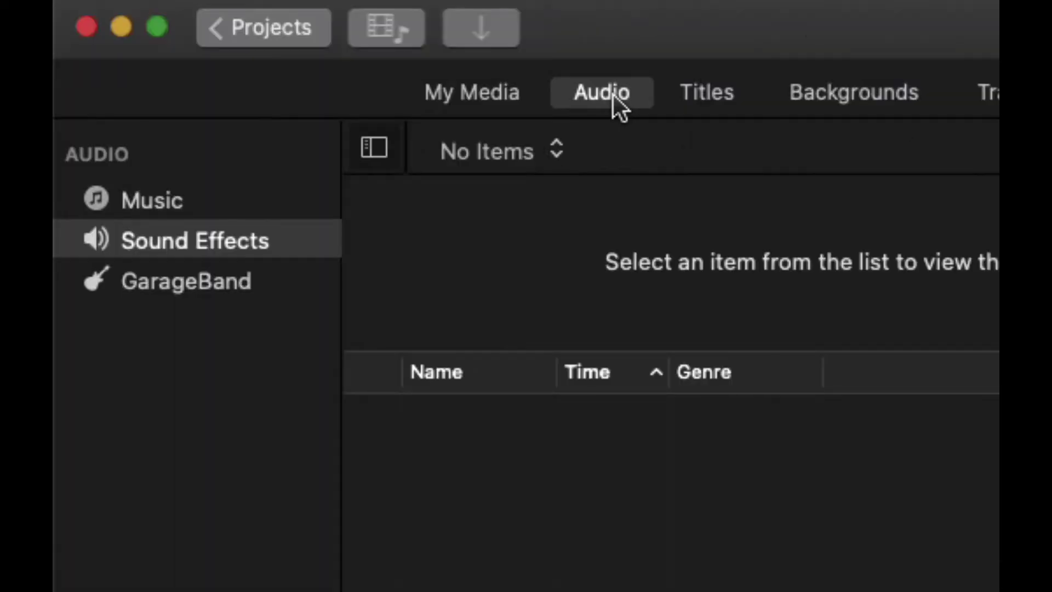
left_click(210, 192)
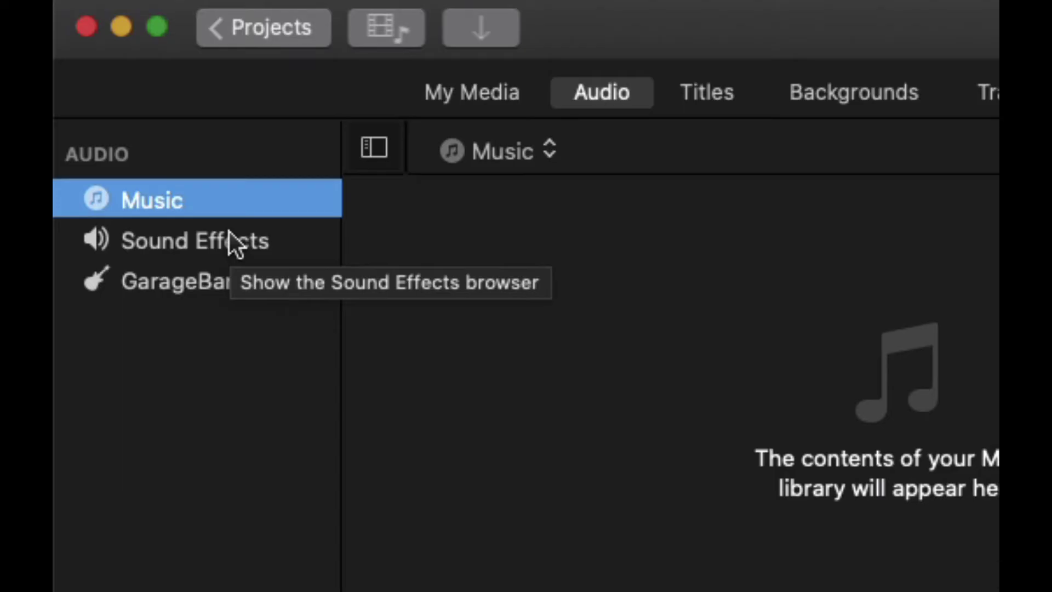
left_click(229, 241)
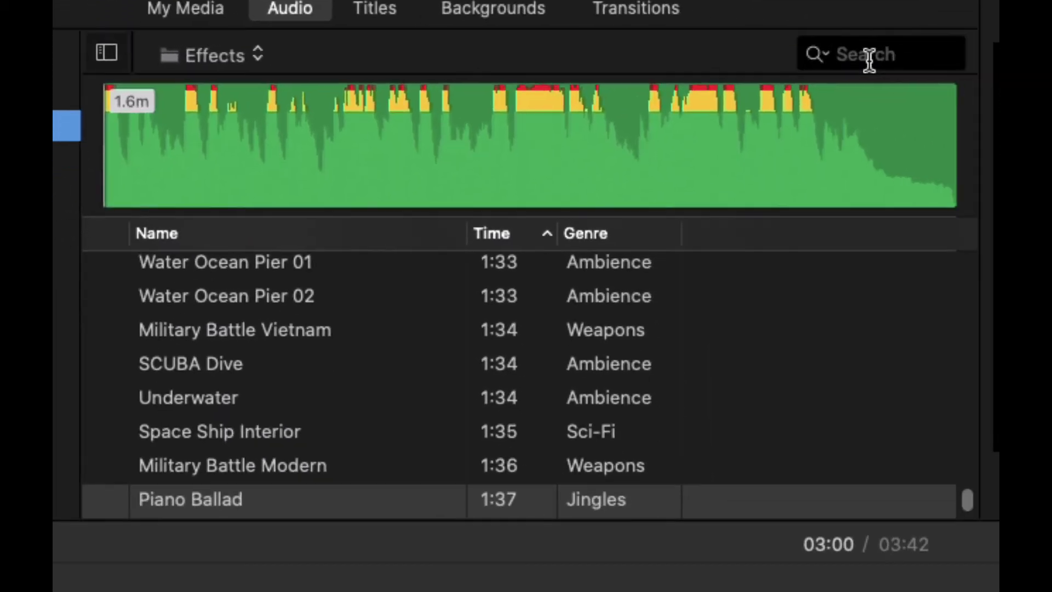
left_click(870, 59)
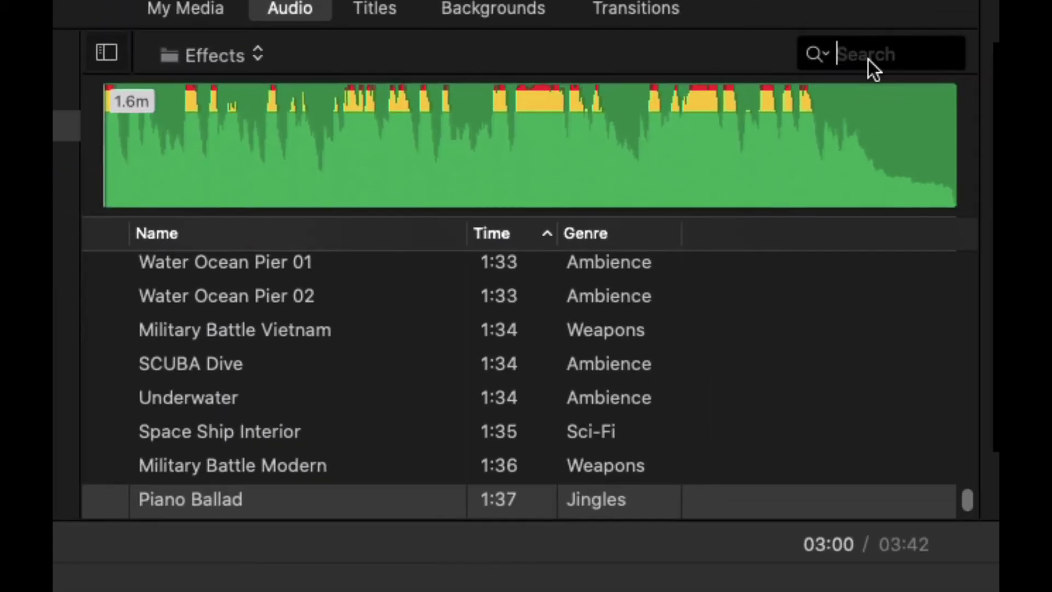
type("jingles")
key("Return")
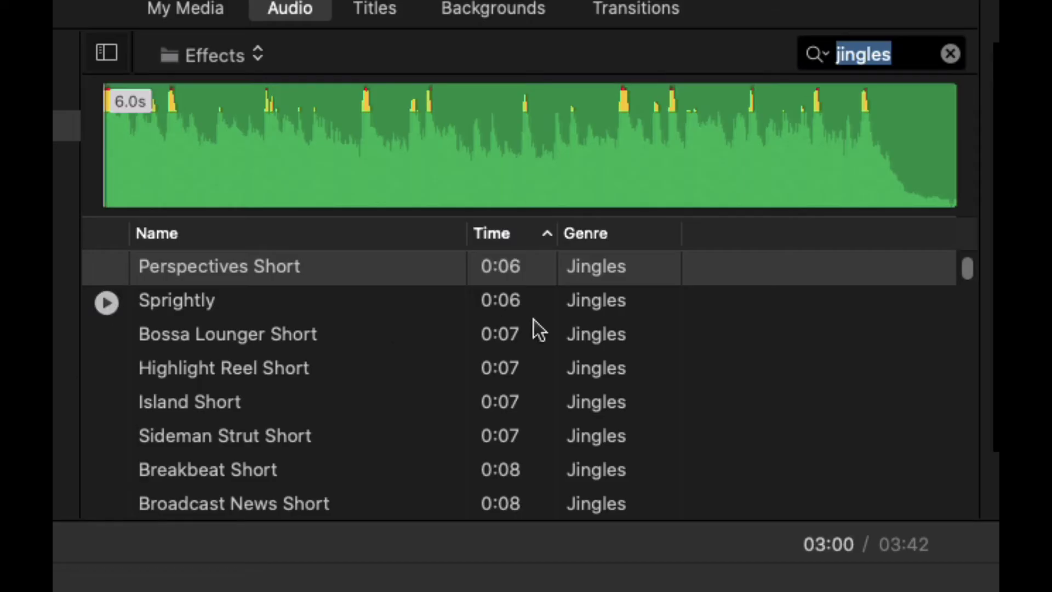
Preview the Perspectives Short, Tigris and Shetland jingles
left_click(109, 274)
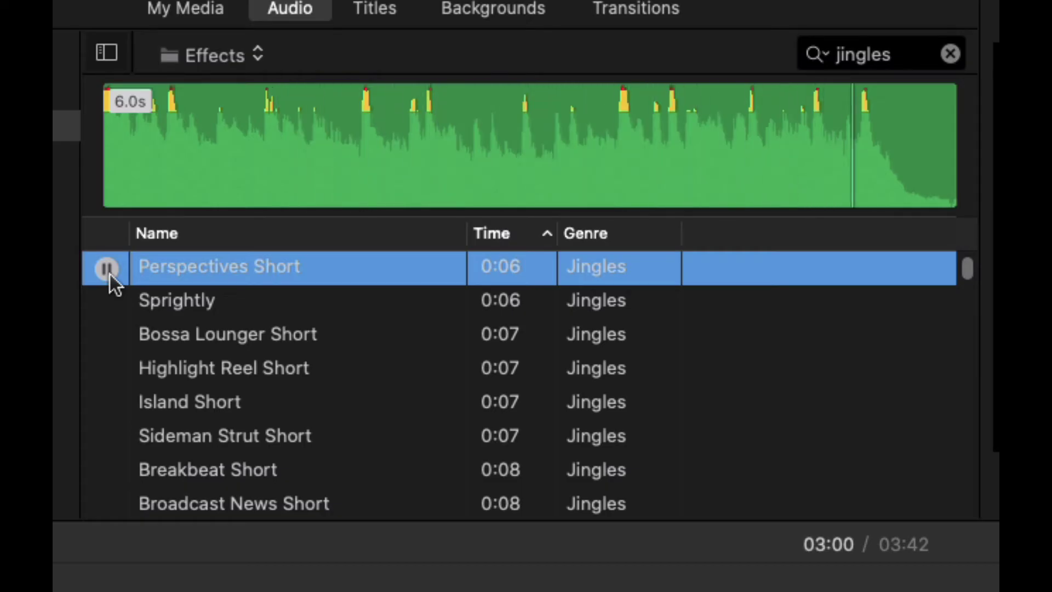
scroll(500, 426, "down", 1)
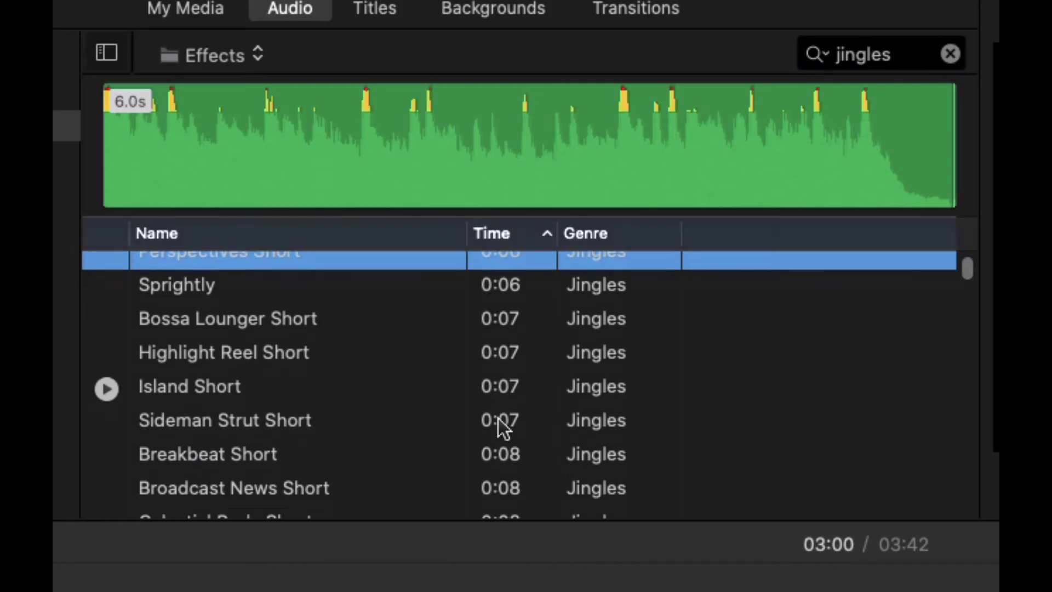
scroll(499, 422, "down", 15)
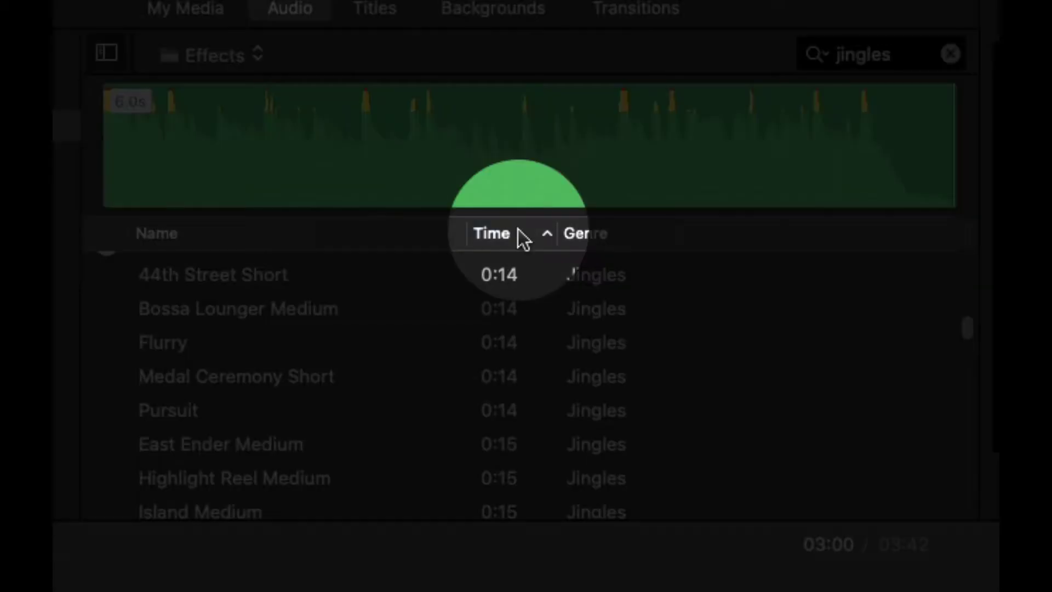
scroll(534, 363, "down", 20)
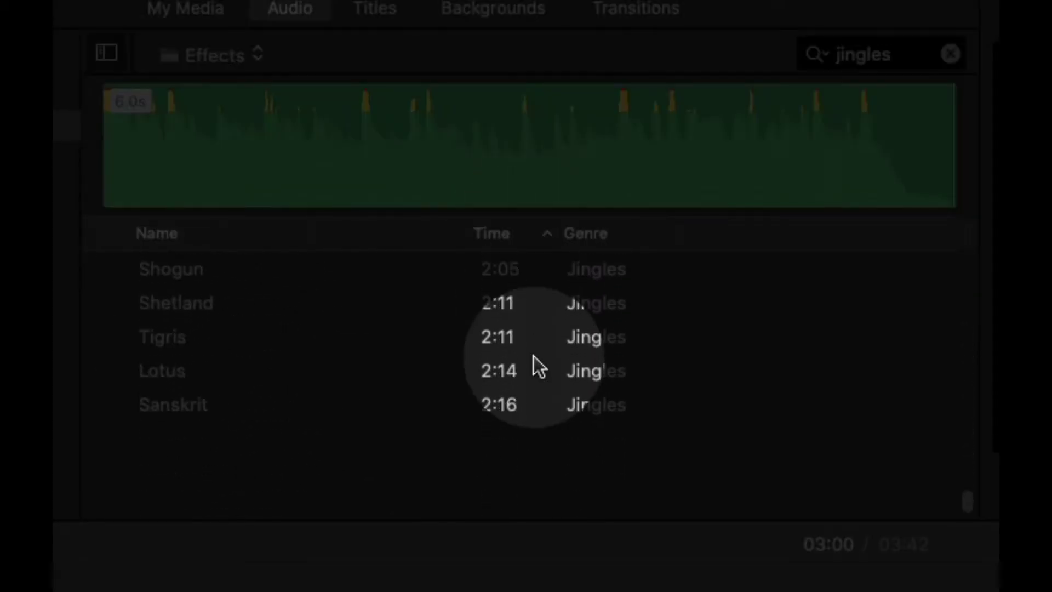
mouse_move(117, 466)
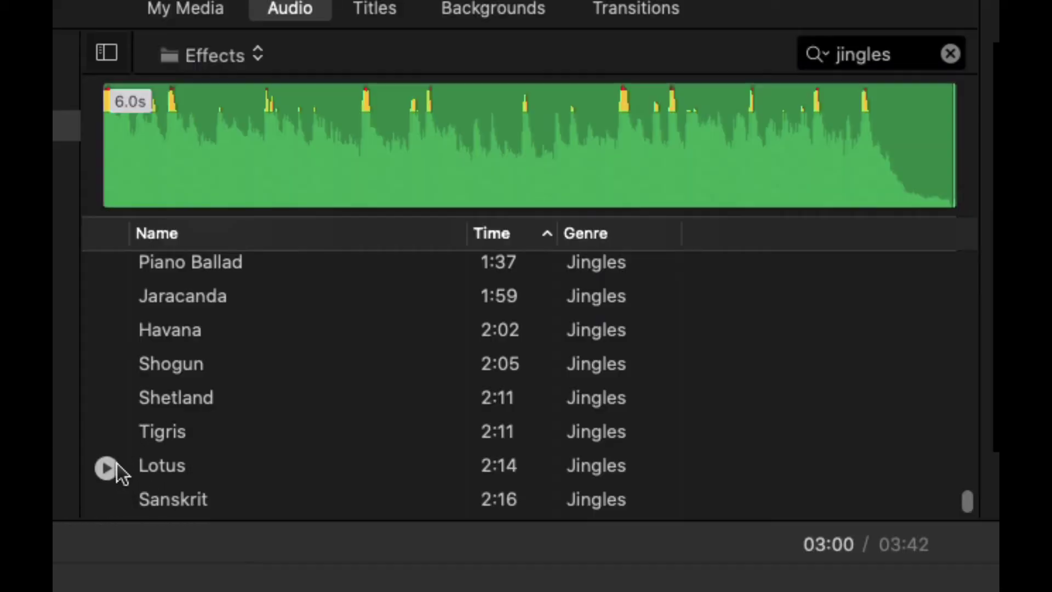
left_click(109, 433)
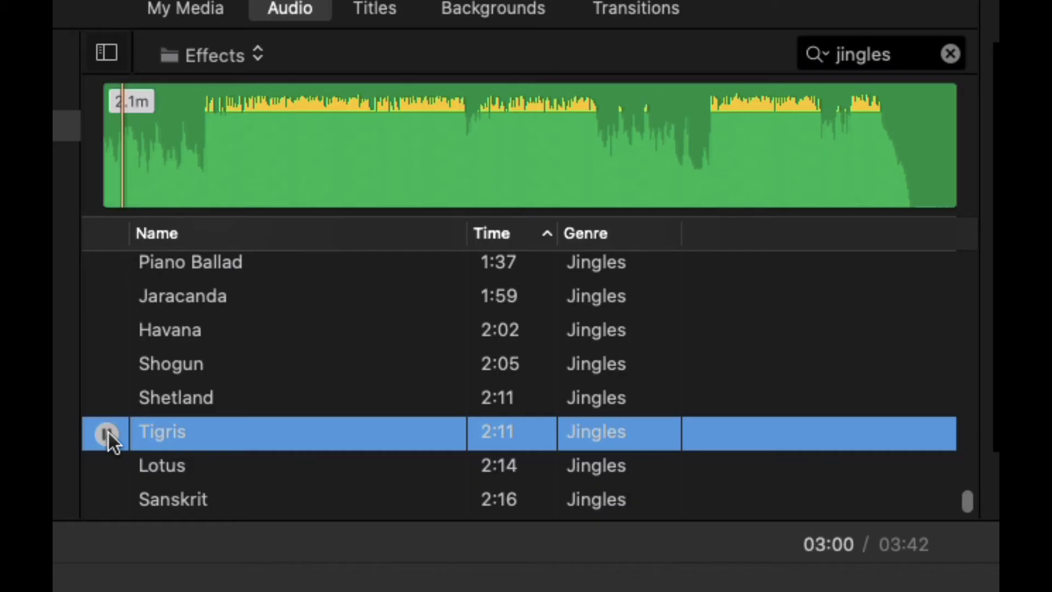
scroll(109, 433, "up", 1)
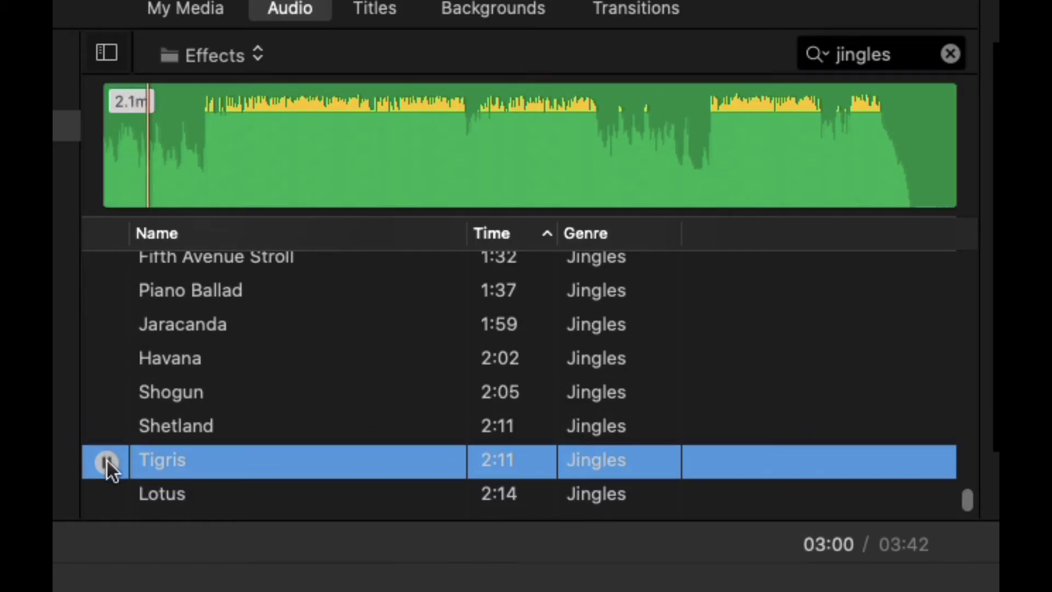
left_click(107, 427)
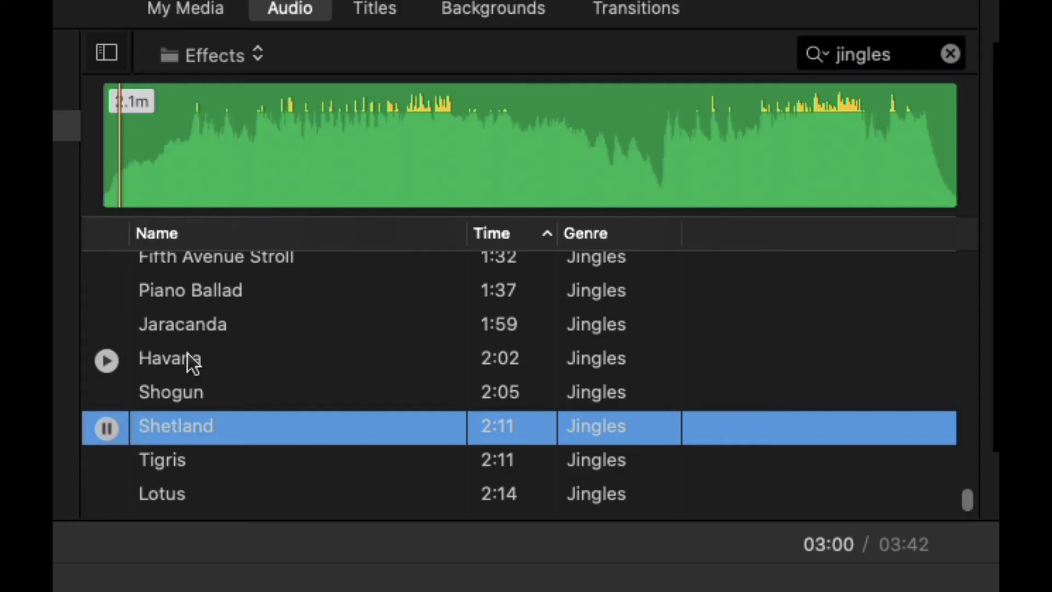
left_click(108, 427)
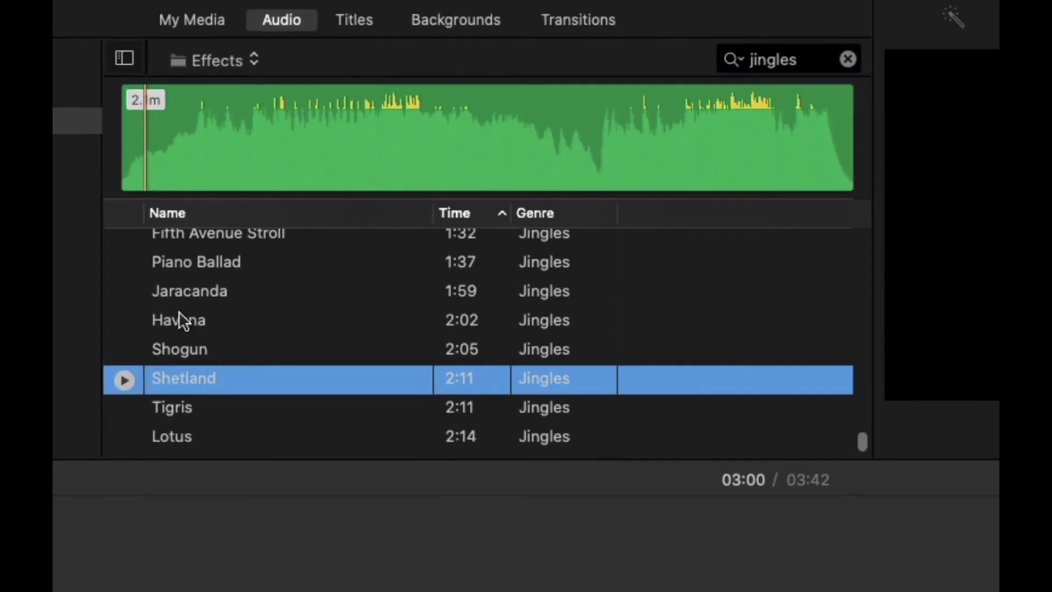
Put Piano Ballad in the background music well with a five-second fade-in, then play from the start
left_click_drag(177, 500, 89, 497)
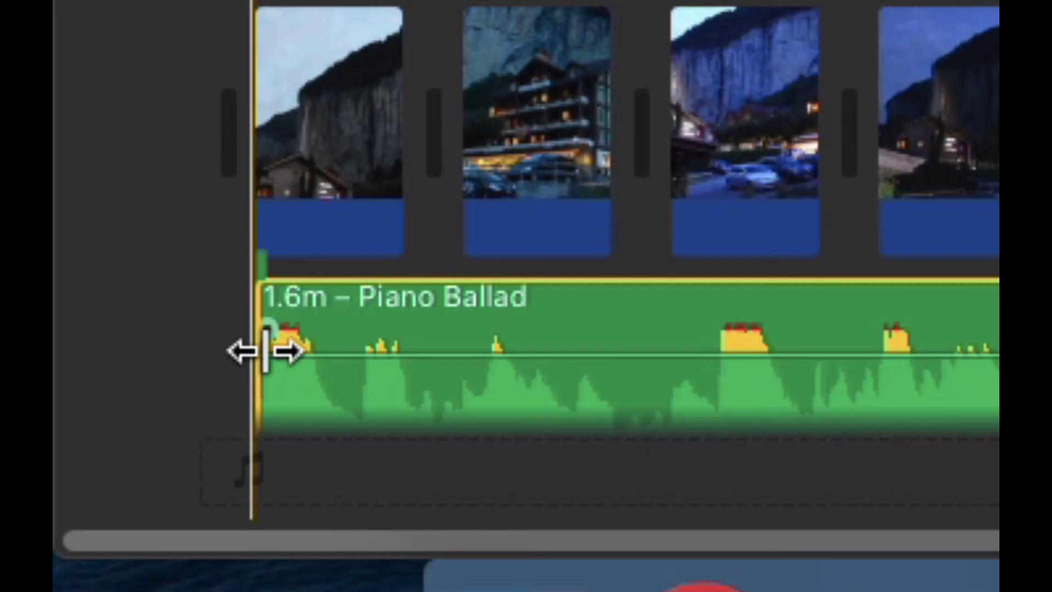
left_click_drag(270, 330, 515, 328)
key("Home")
key("space")
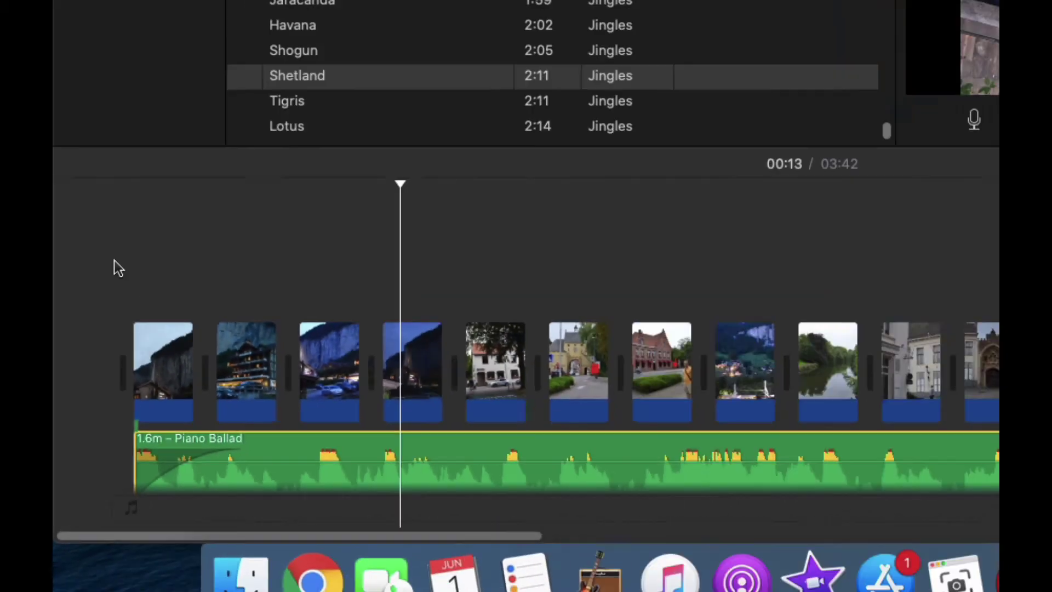
scroll(376, 230, "right", 5)
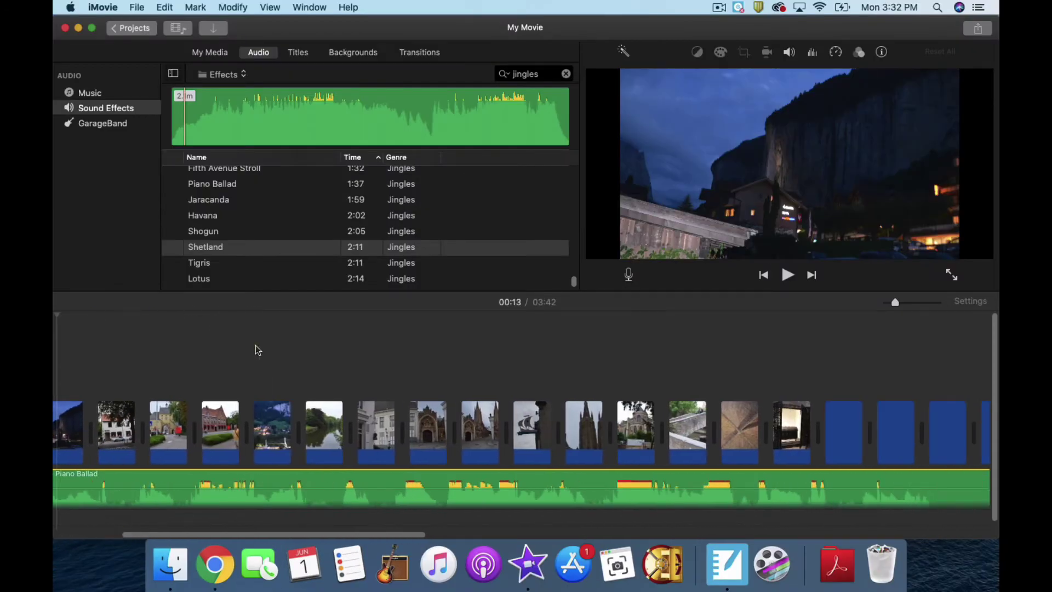
scroll(255, 349, "right", 5)
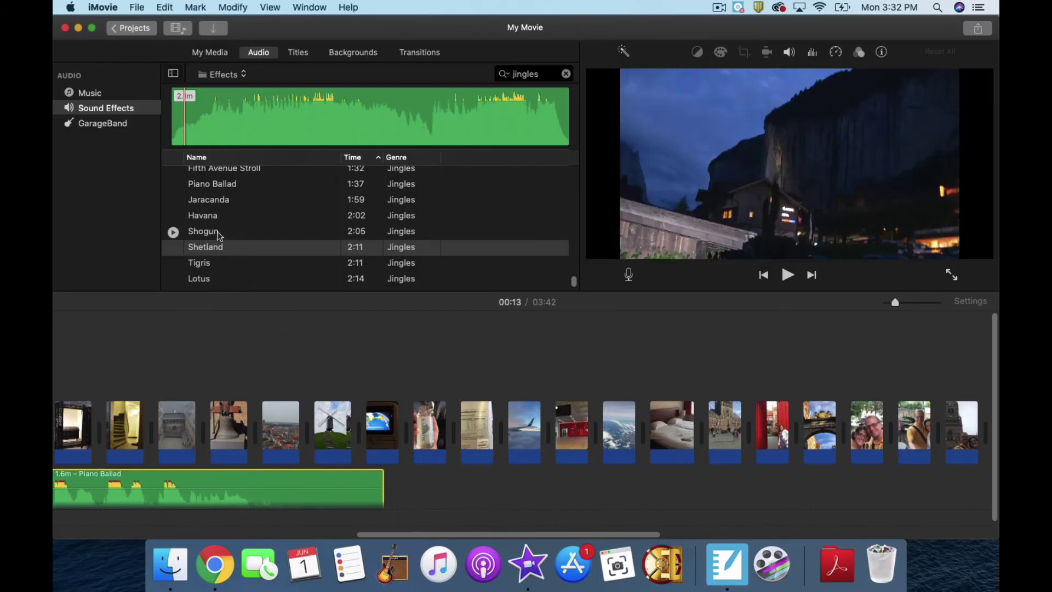
left_click_drag(216, 228, 321, 488)
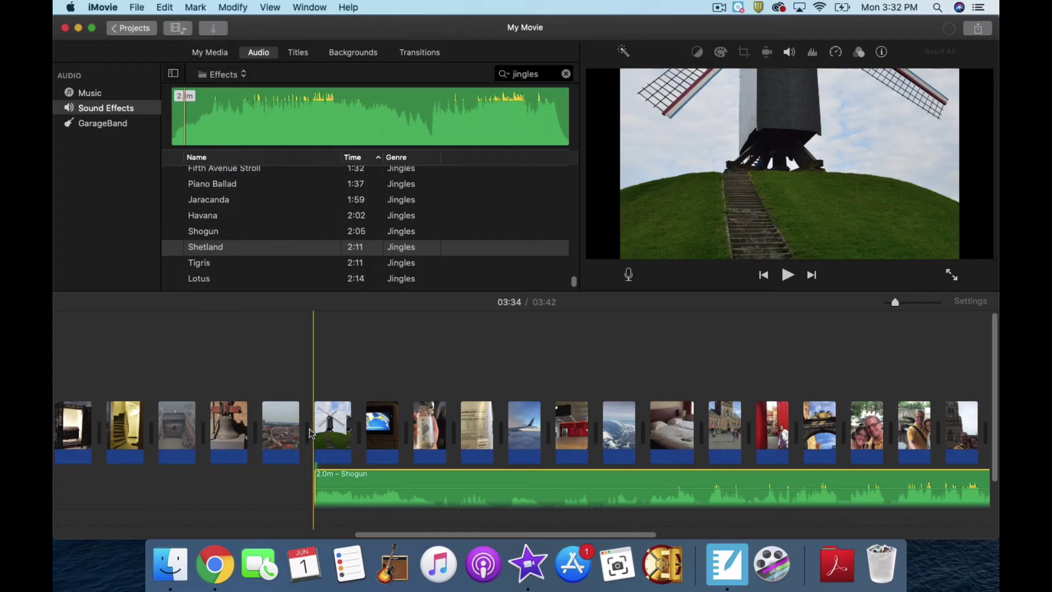
scroll(310, 433, "down", 3)
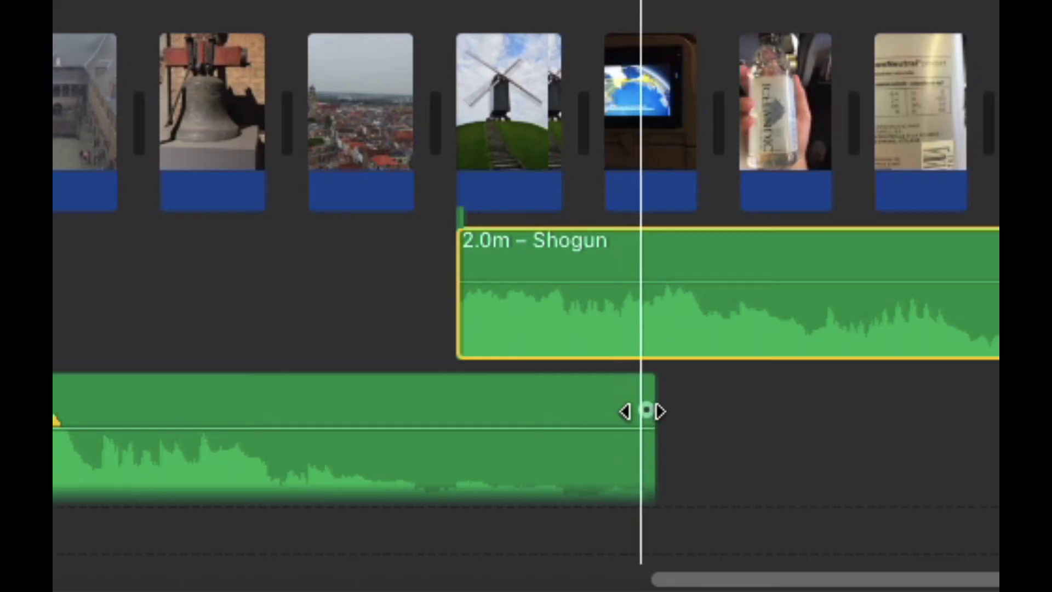
left_click_drag(646, 411, 399, 409)
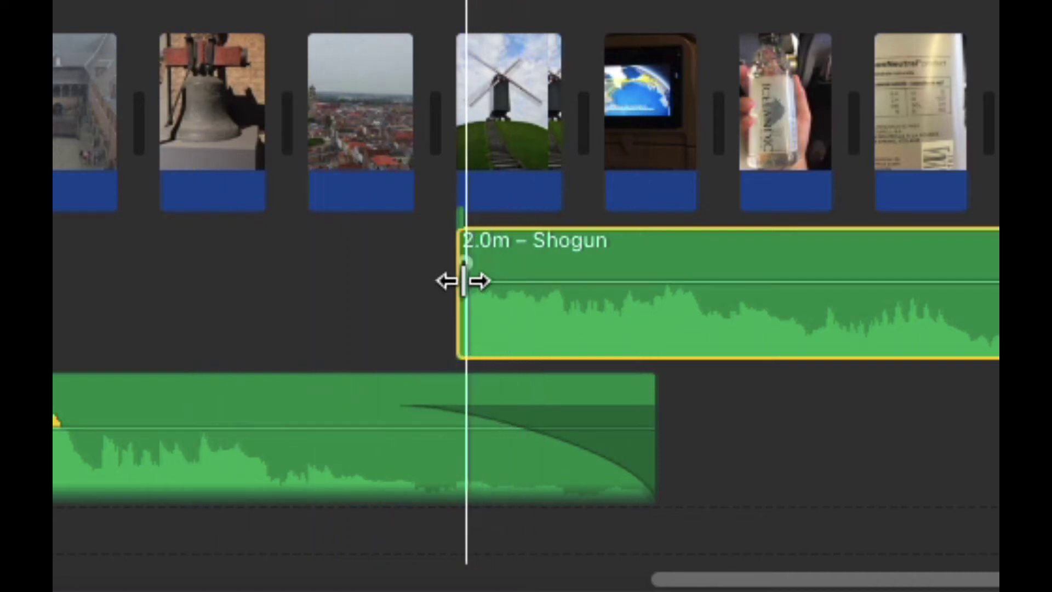
left_click_drag(465, 266, 682, 282)
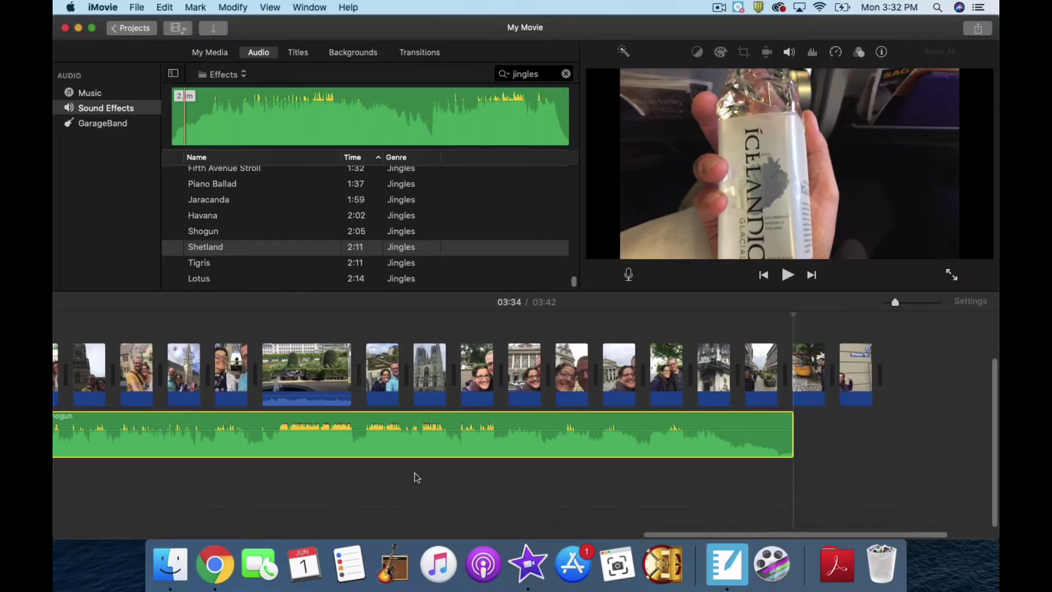
scroll(415, 473, "right", 4)
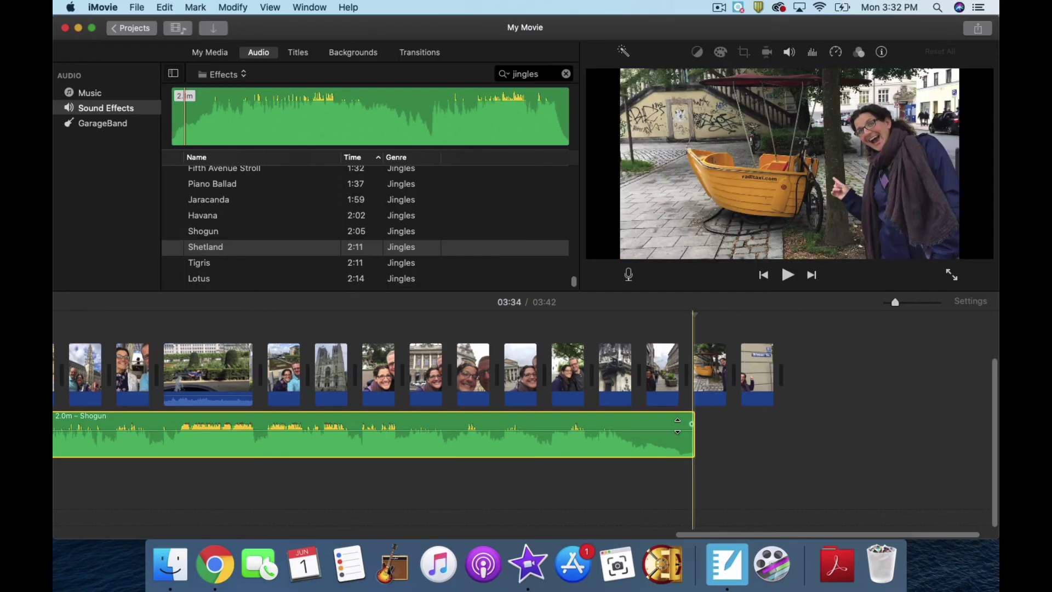
scroll(661, 426, "left", 10)
scroll(660, 422, "left", 3)
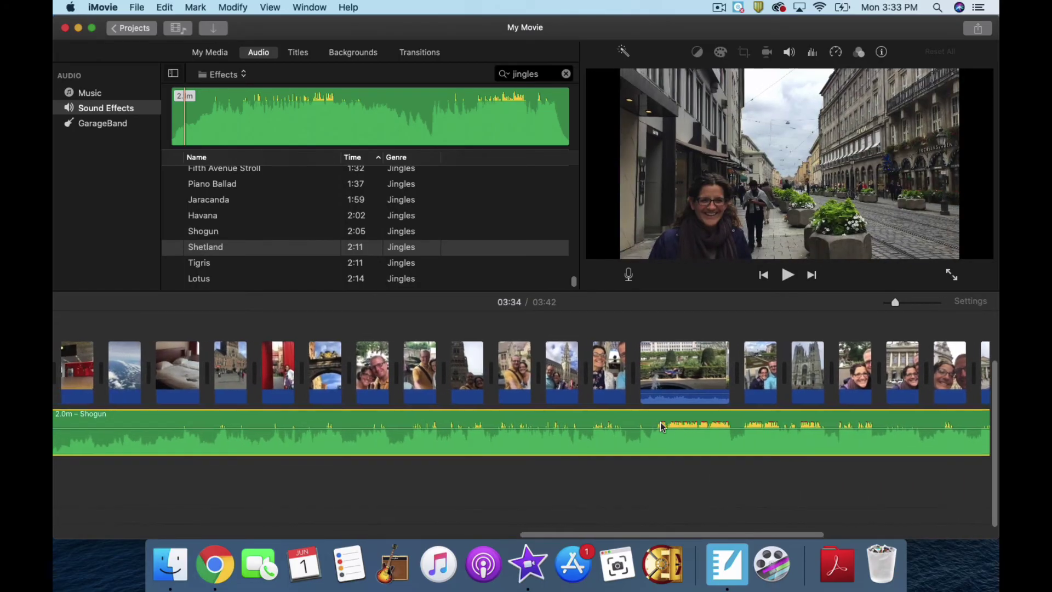
scroll(662, 427, "left", 20)
scroll(662, 427, "right", 15)
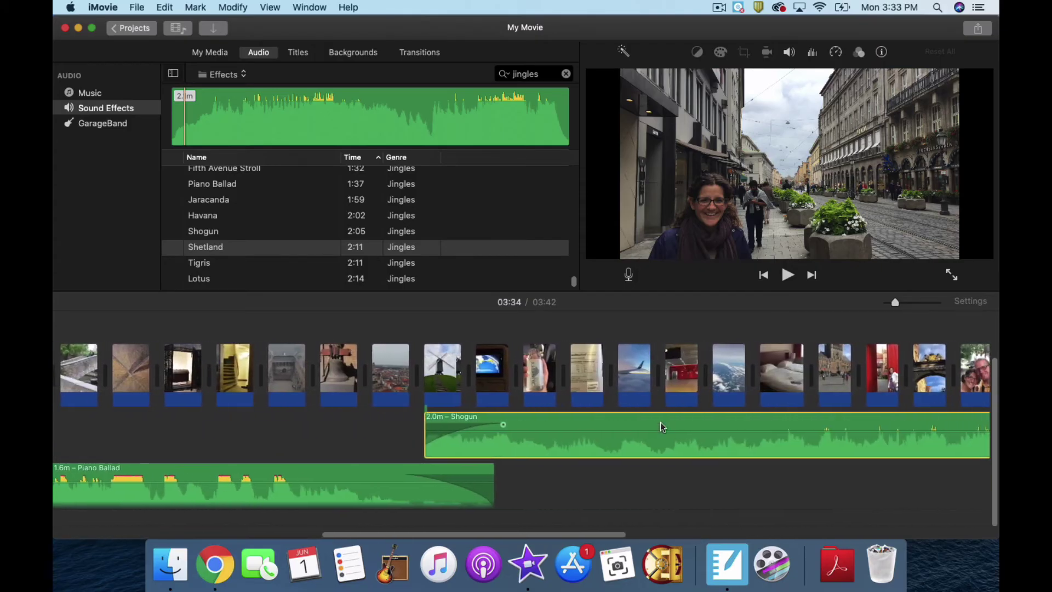
scroll(660, 427, "right", 12)
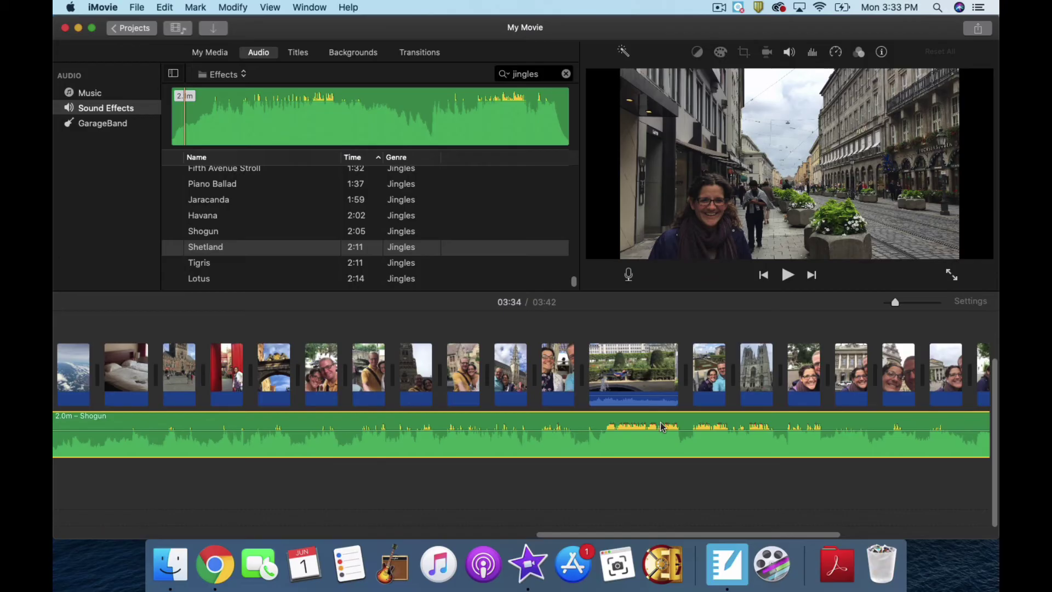
scroll(661, 428, "right", 5)
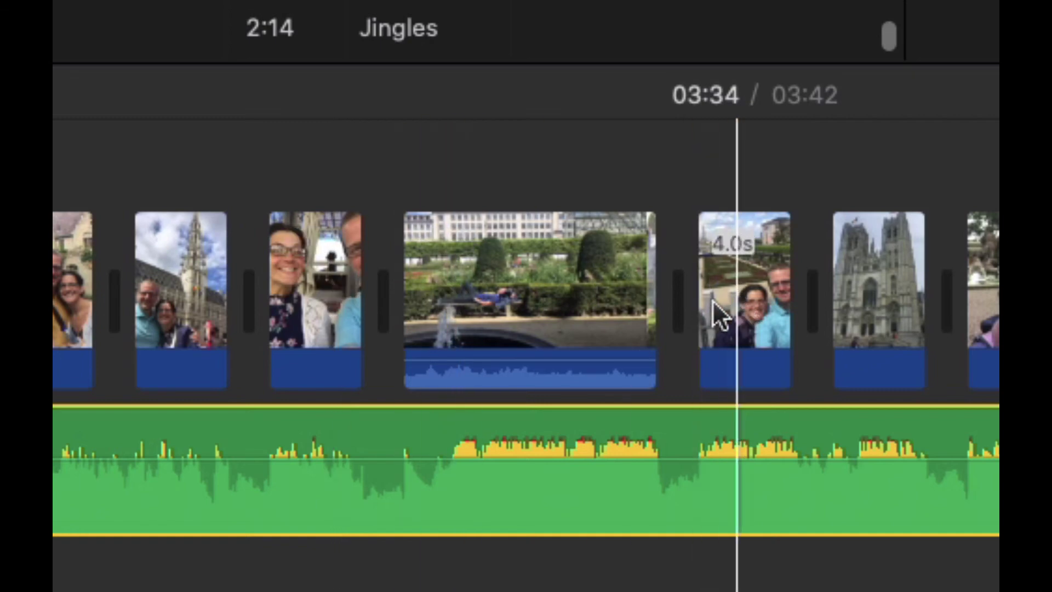
left_click(545, 288)
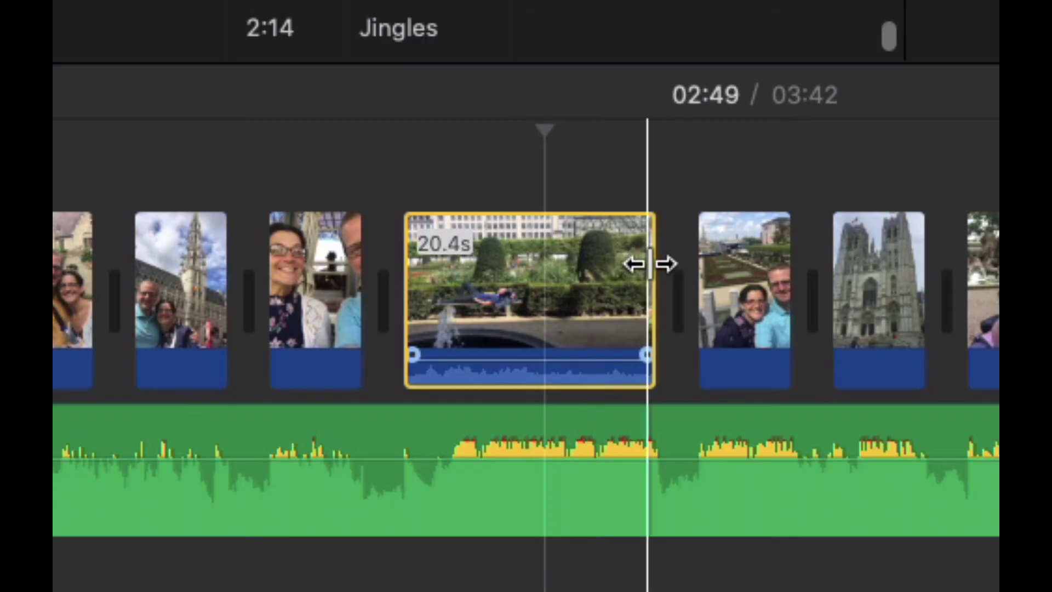
left_click_drag(650, 264, 700, 269)
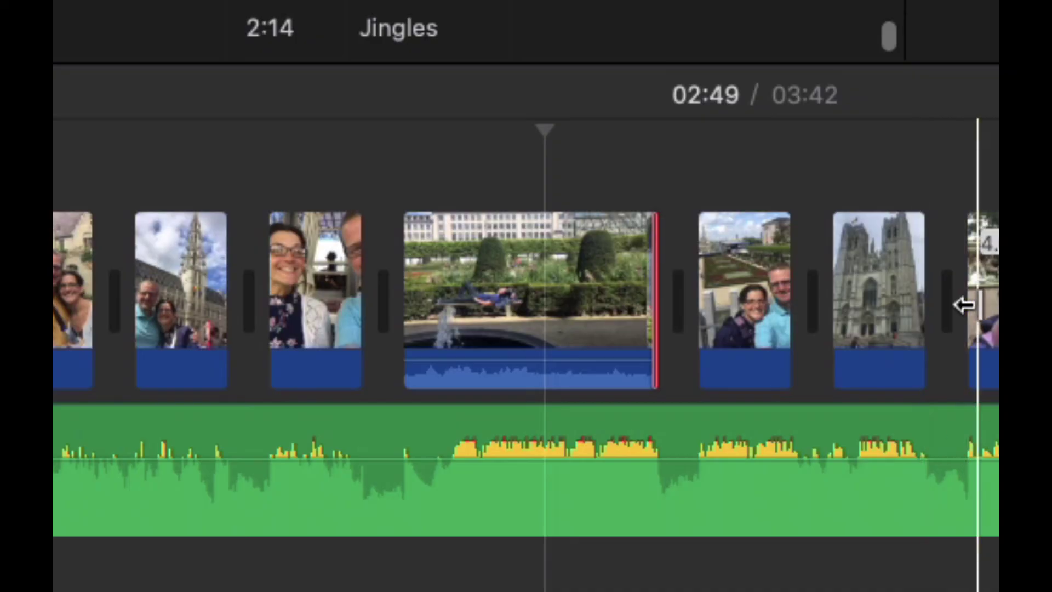
scroll(978, 307, "right", 10)
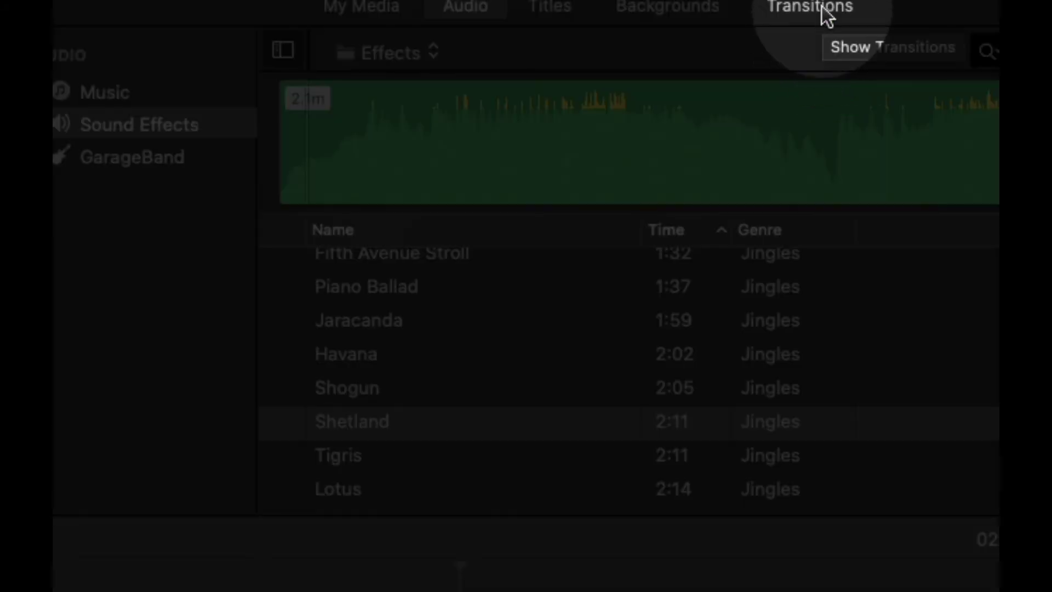
Place the Swap transition between the couple's selfie and the cathedral photo
left_click(822, 8)
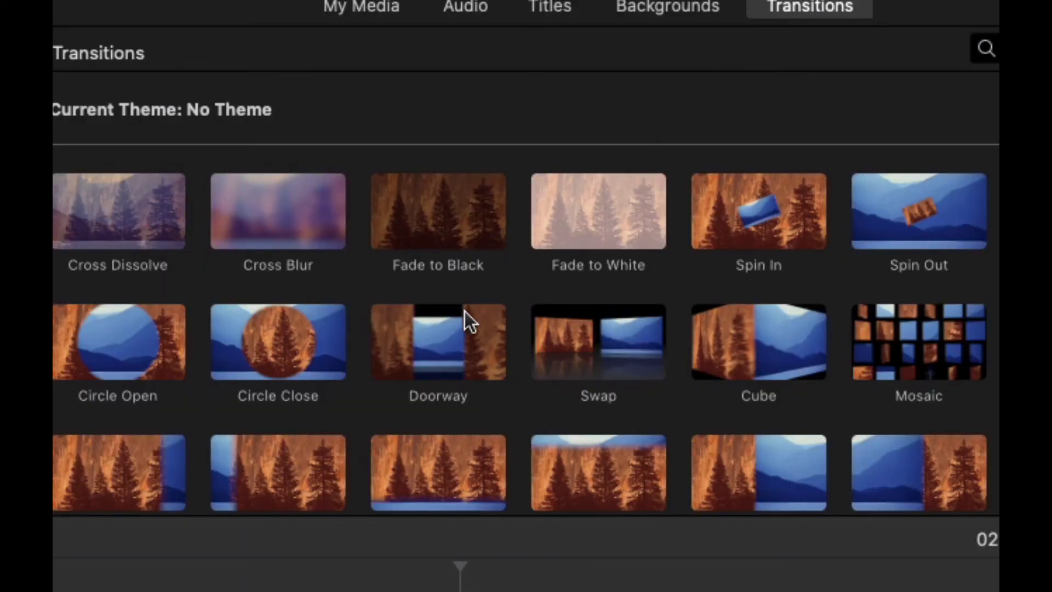
left_click_drag(576, 357, 631, 489)
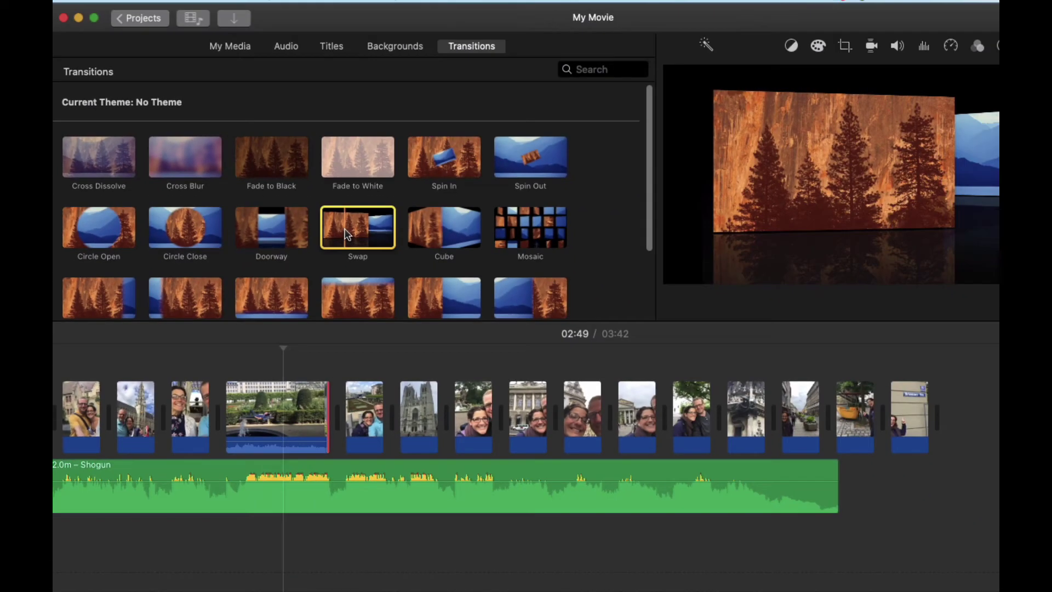
left_click_drag(336, 277, 353, 377)
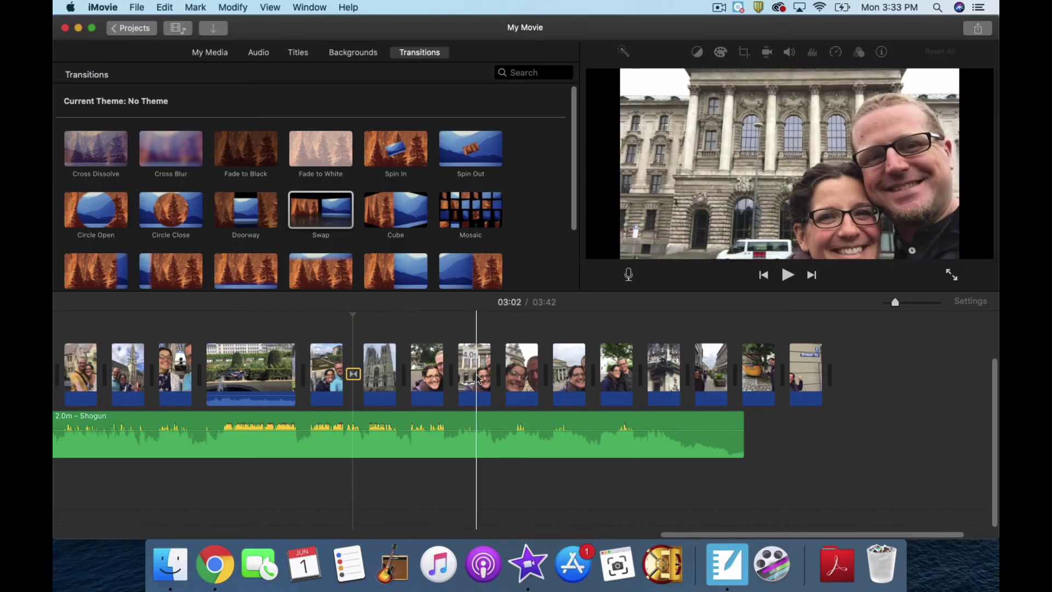
left_click_drag(478, 378, 419, 377)
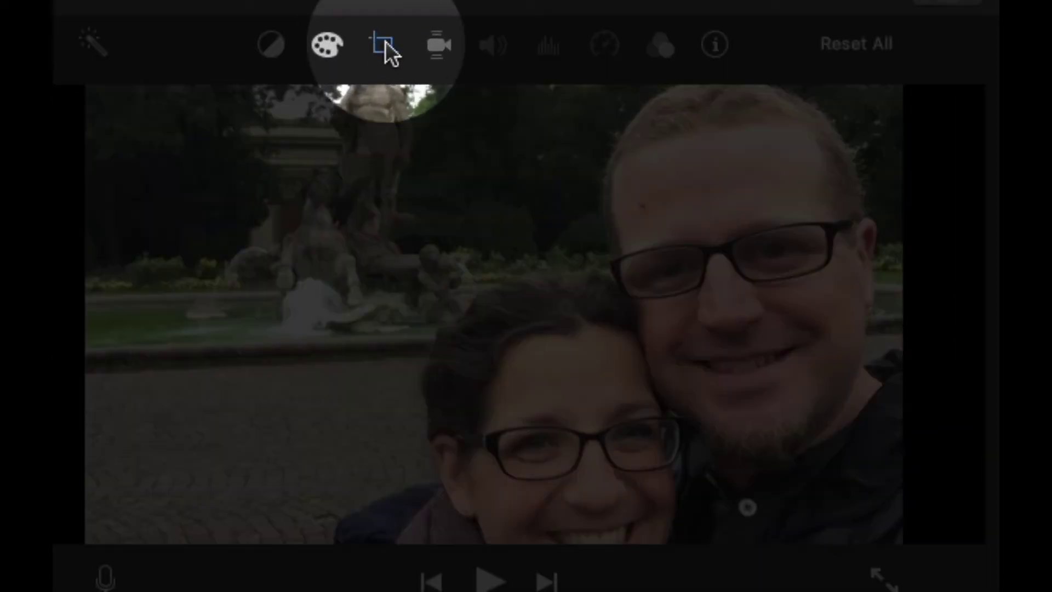
Apply Ken Burns to the fountain selfie with the End frame moved lower onto the two faces
left_click(386, 44)
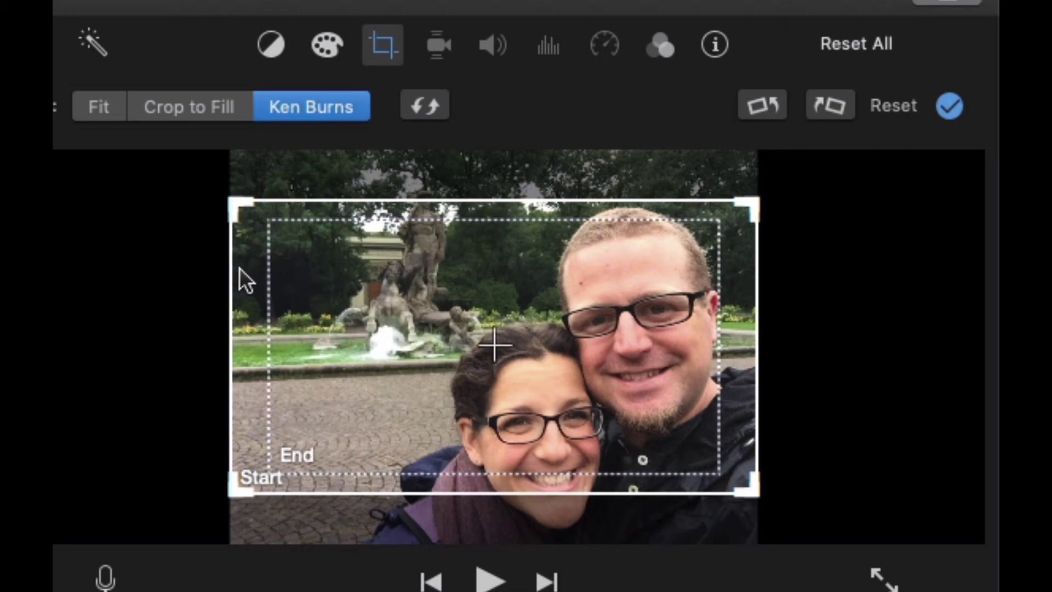
mouse_move(246, 281)
left_mouse_down()
mouse_move(244, 296)
mouse_move(244, 272)
left_mouse_up()
left_click(284, 282)
left_click_drag(314, 275, 316, 344)
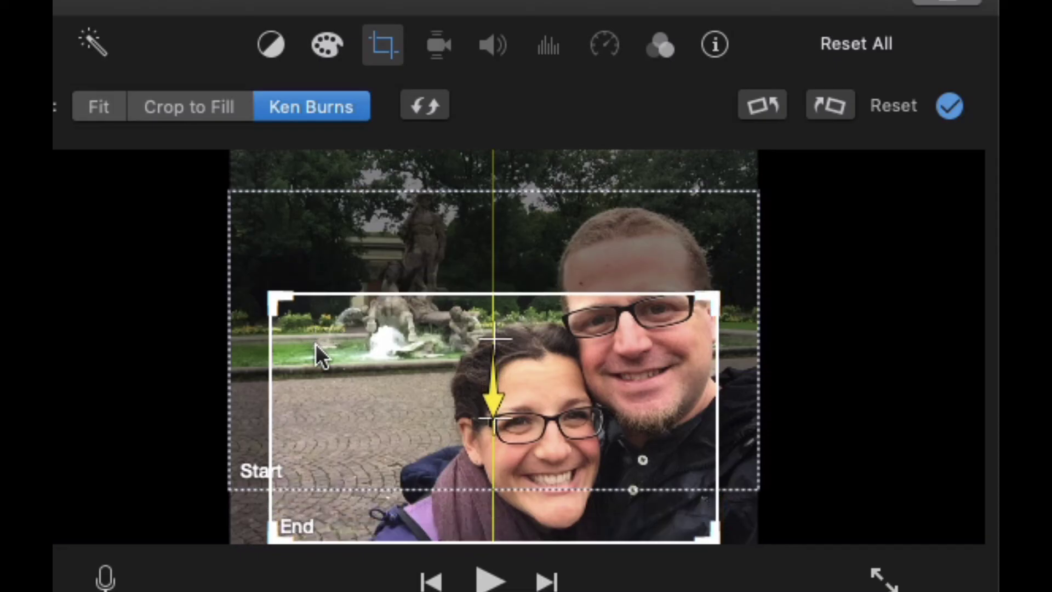
left_click_drag(317, 344, 316, 344)
Preview the Ken Burns motion, then bring the sound effects list back into view
key("space")
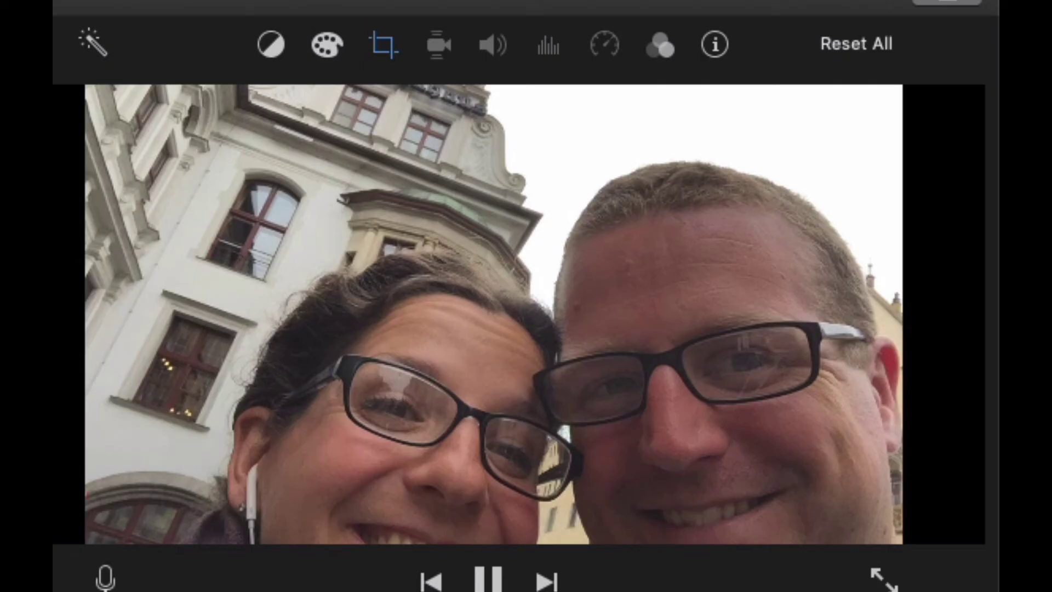
key("space")
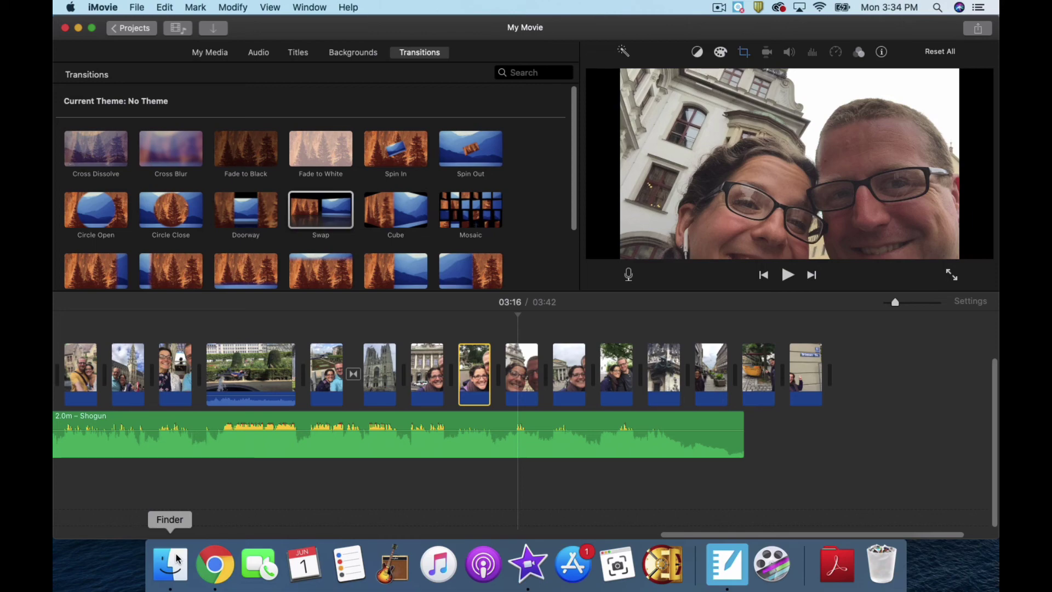
scroll(436, 413, "left", 15)
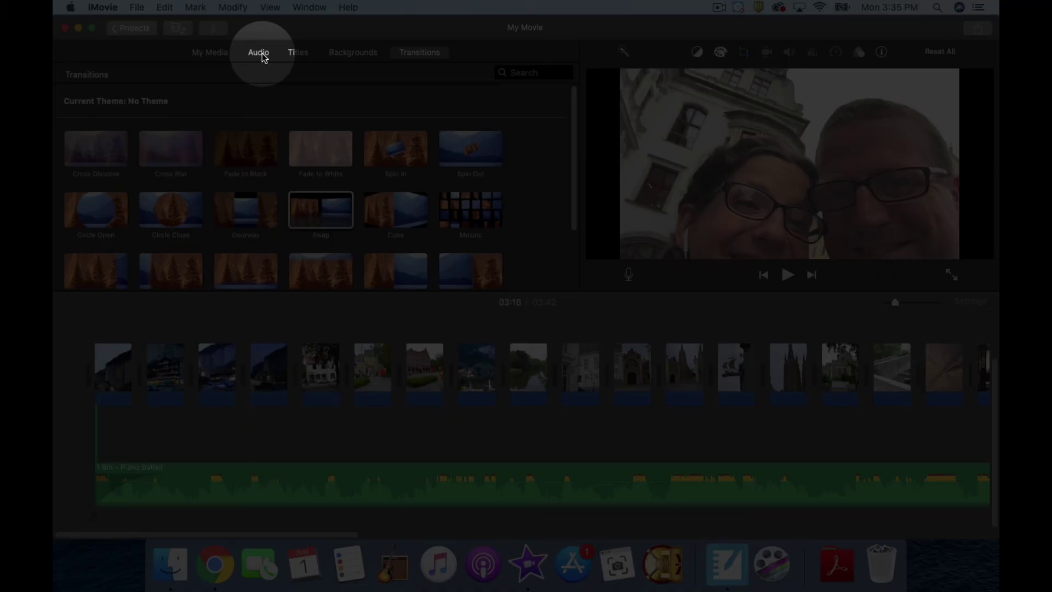
left_click(261, 53)
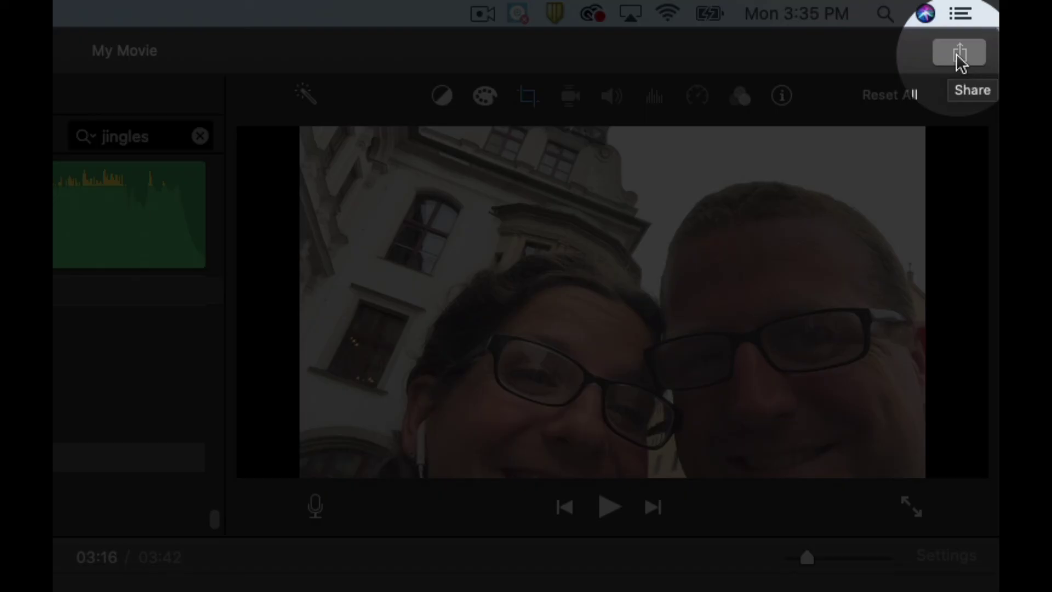
Export the movie as a 1080p High-quality file titled 'Europe', saved to the Desktop
left_click(957, 55)
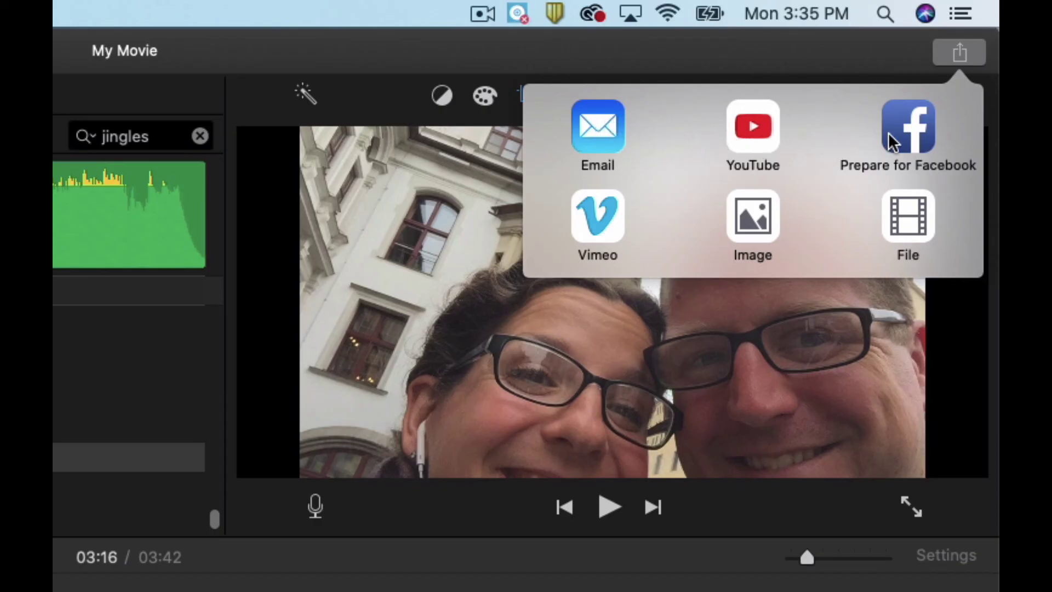
left_click(904, 205)
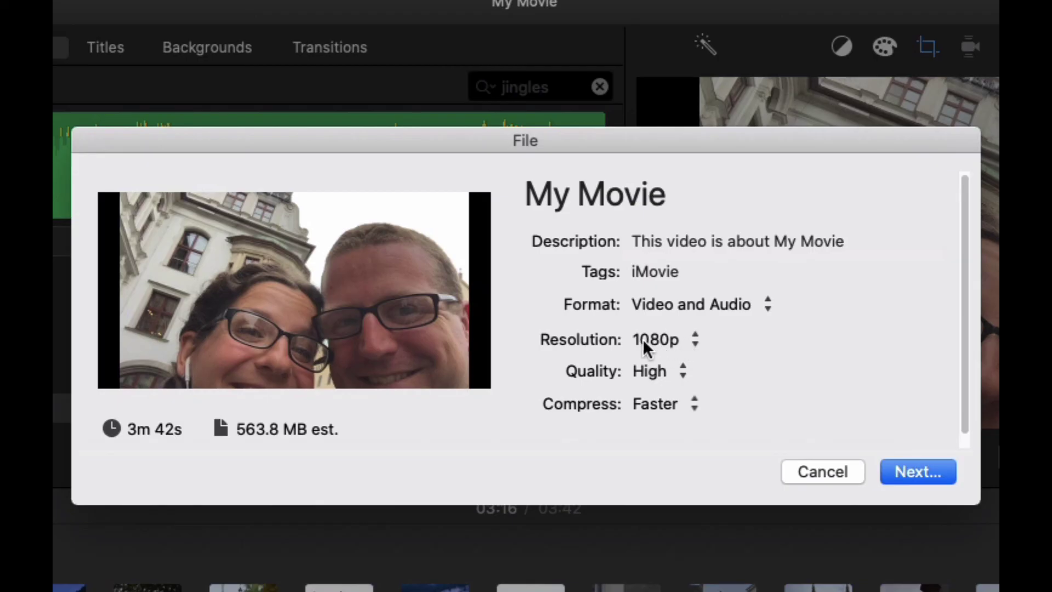
left_click(625, 198)
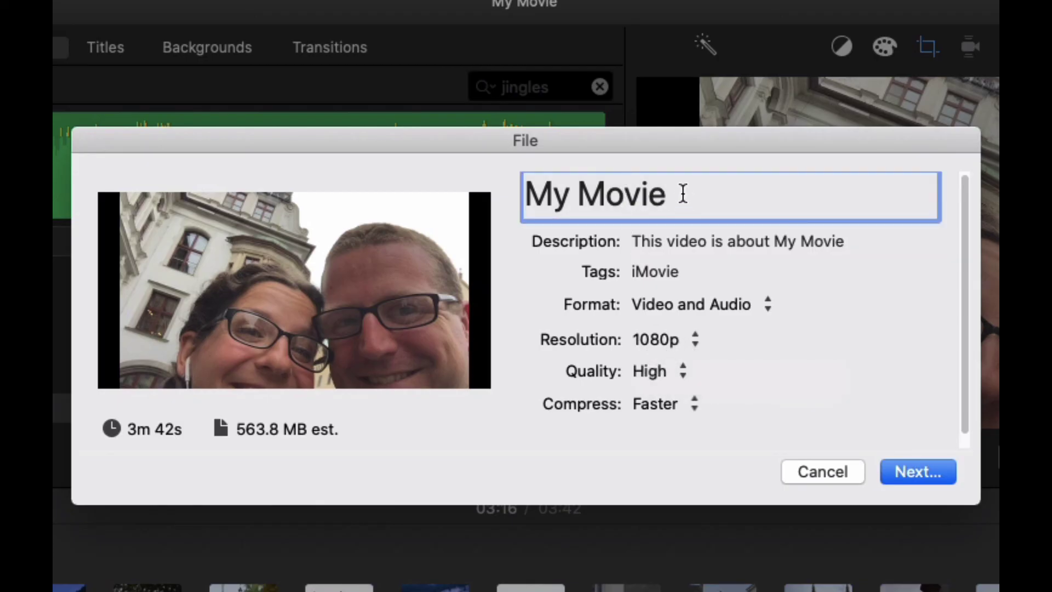
left_click_drag(681, 192, 531, 197)
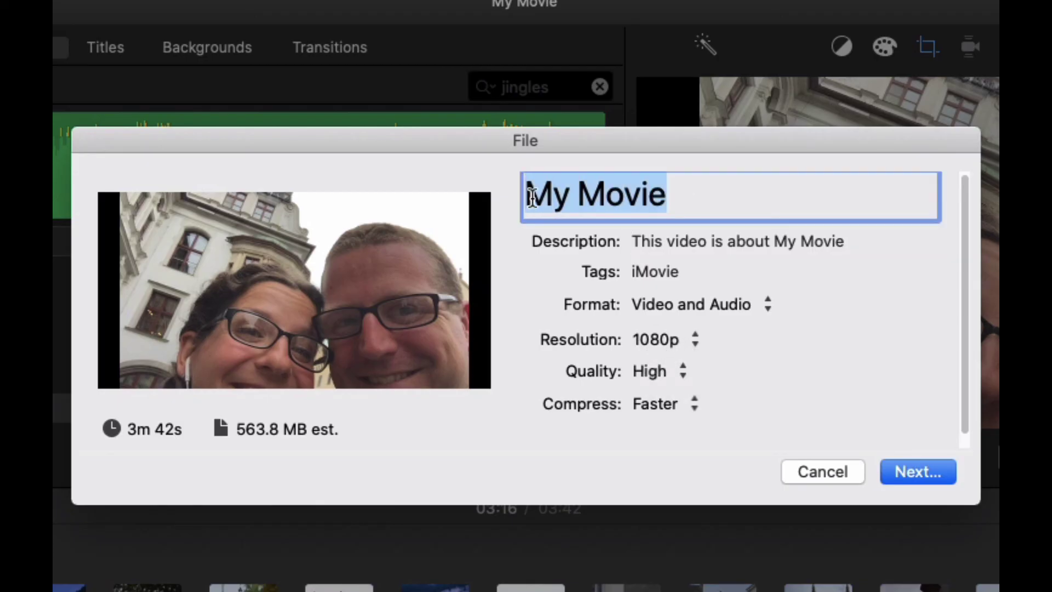
type("Europe")
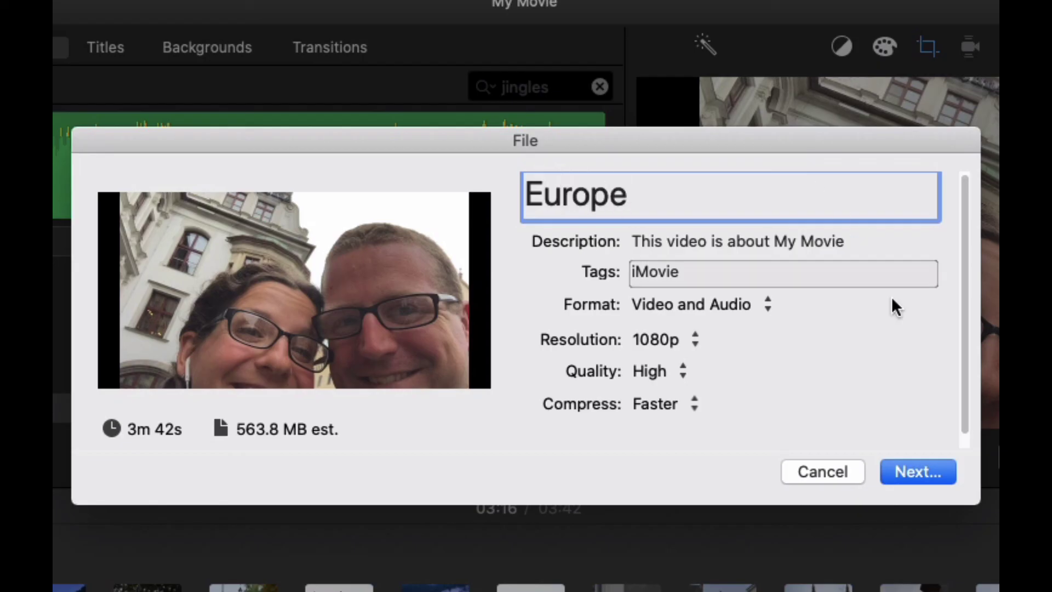
left_click(920, 466)
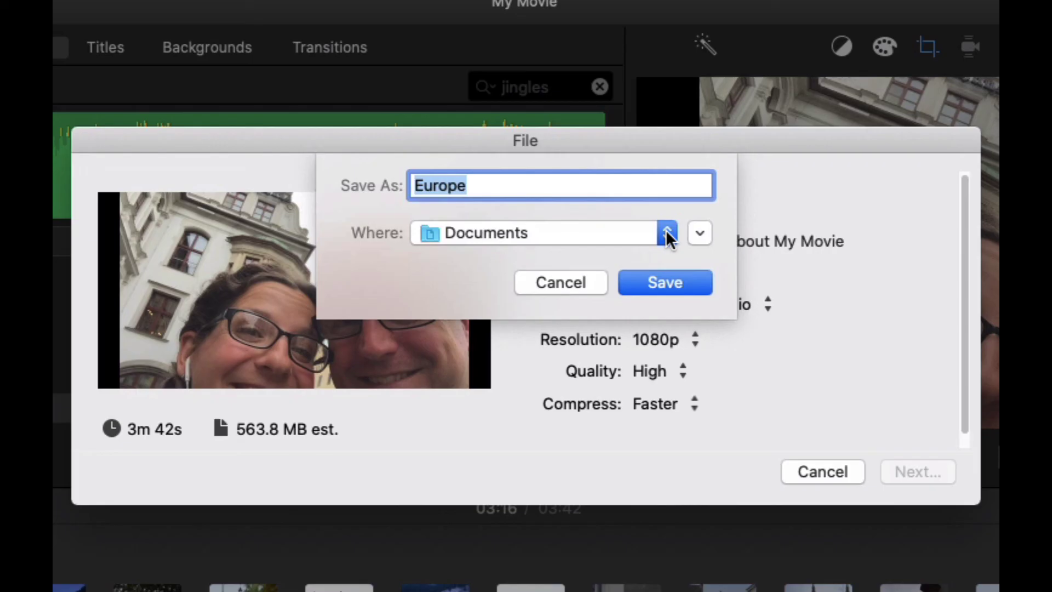
left_click(667, 234)
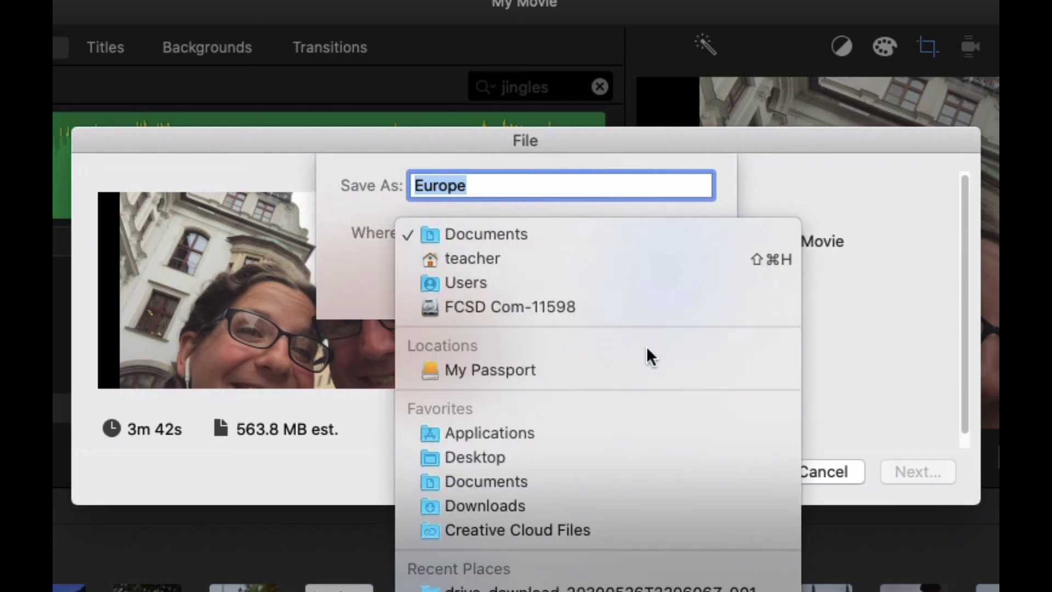
left_click(607, 454)
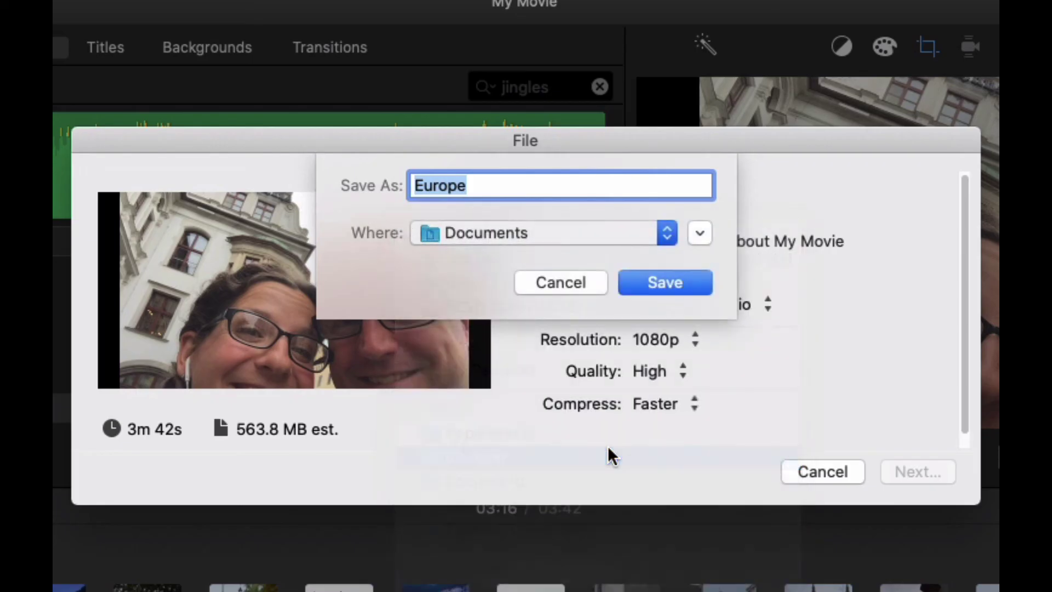
left_click(690, 279)
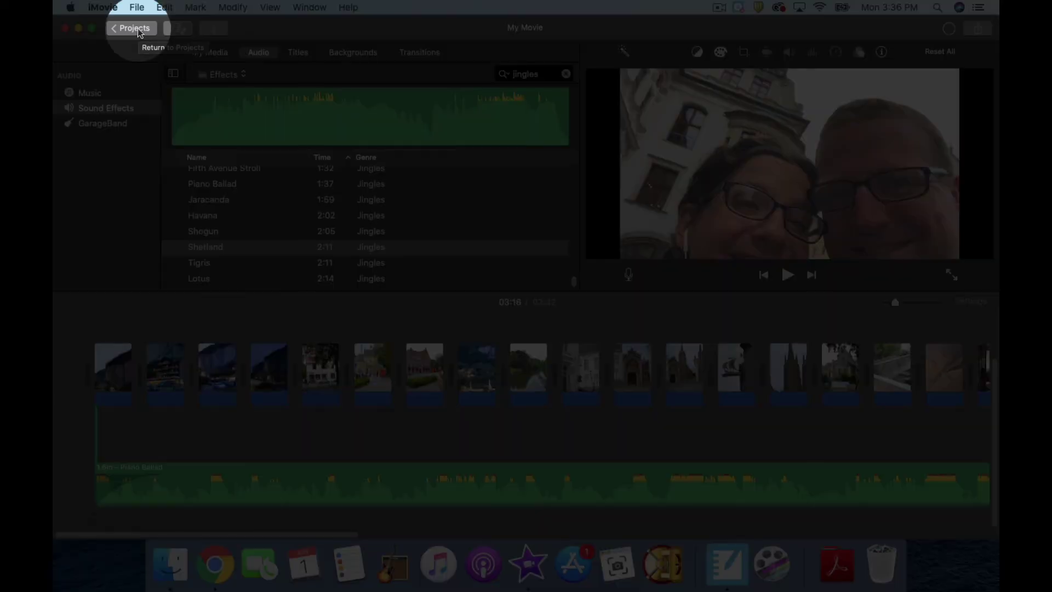
Name the project 'Europe' when leaving for the Projects browser
left_click(138, 30)
type("Europe")
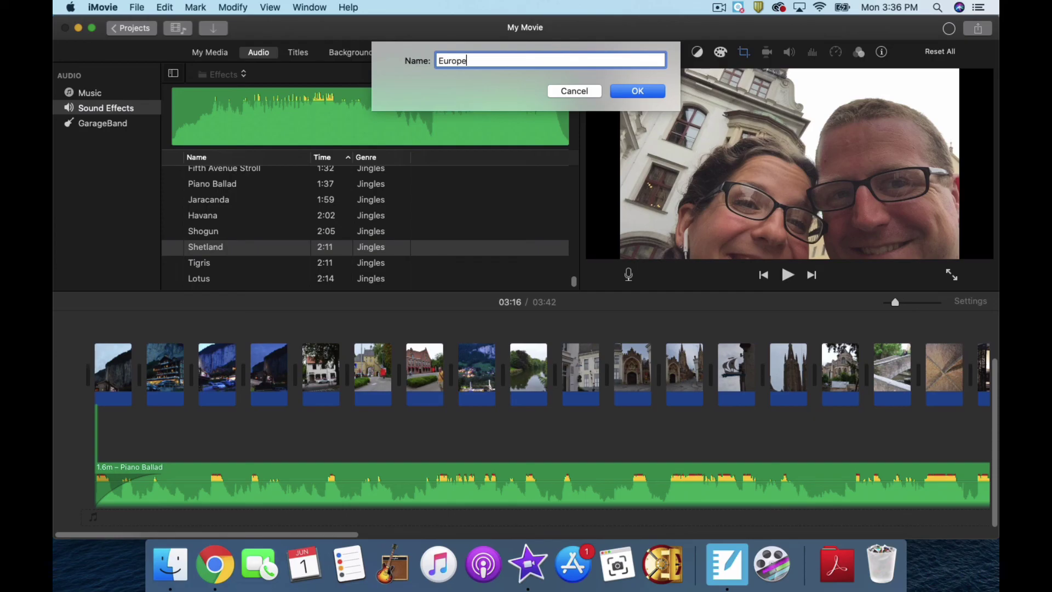
key("Return")
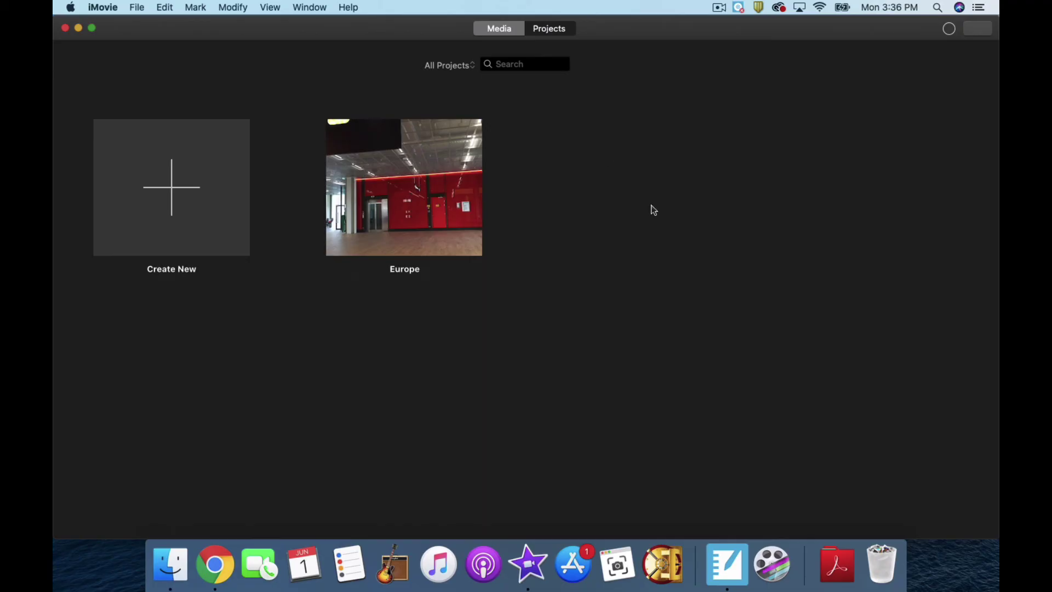
left_click(720, 6)
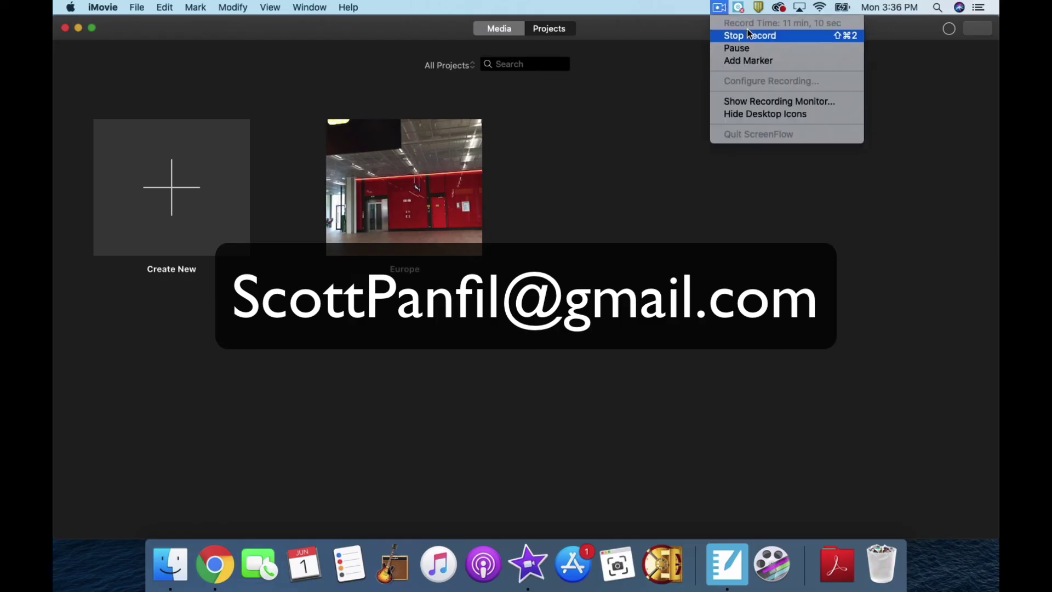